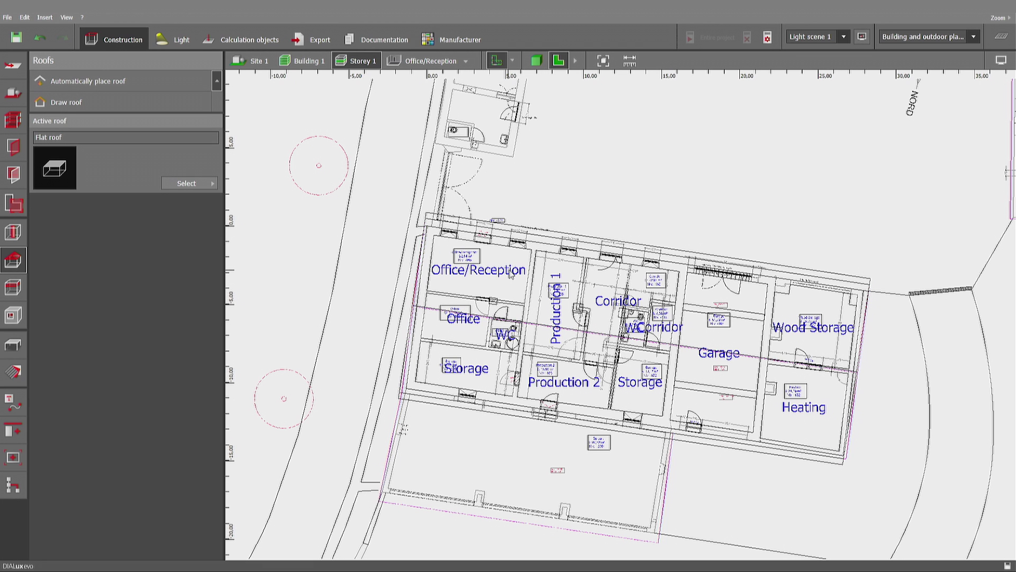
# Step: Clear the Objects browser history via its right-click menu, confirm, and reopen the object list
pyautogui.click(19, 343)
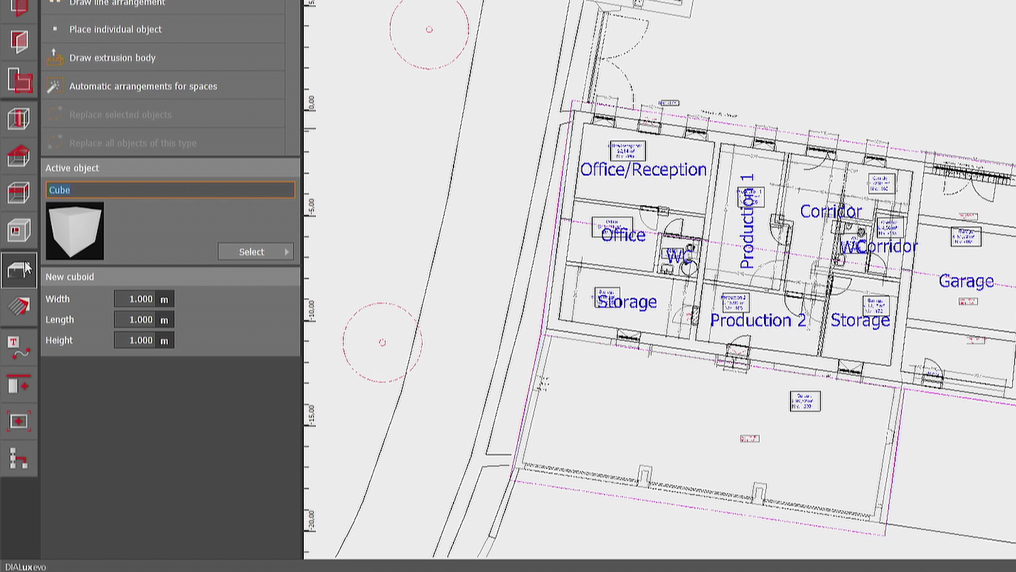
pyautogui.click(264, 252)
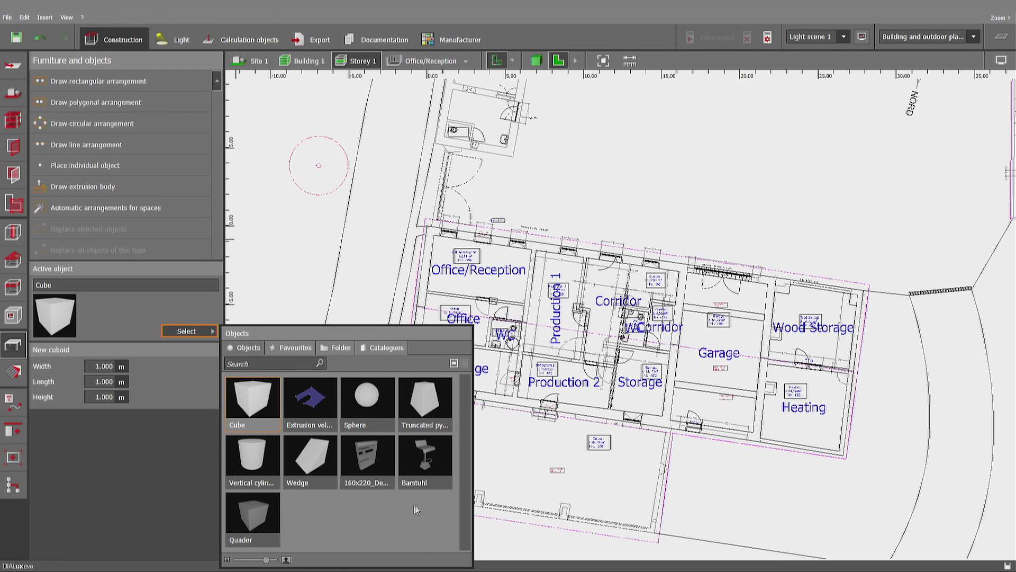
pyautogui.rightClick(452, 515)
pyautogui.click(484, 519)
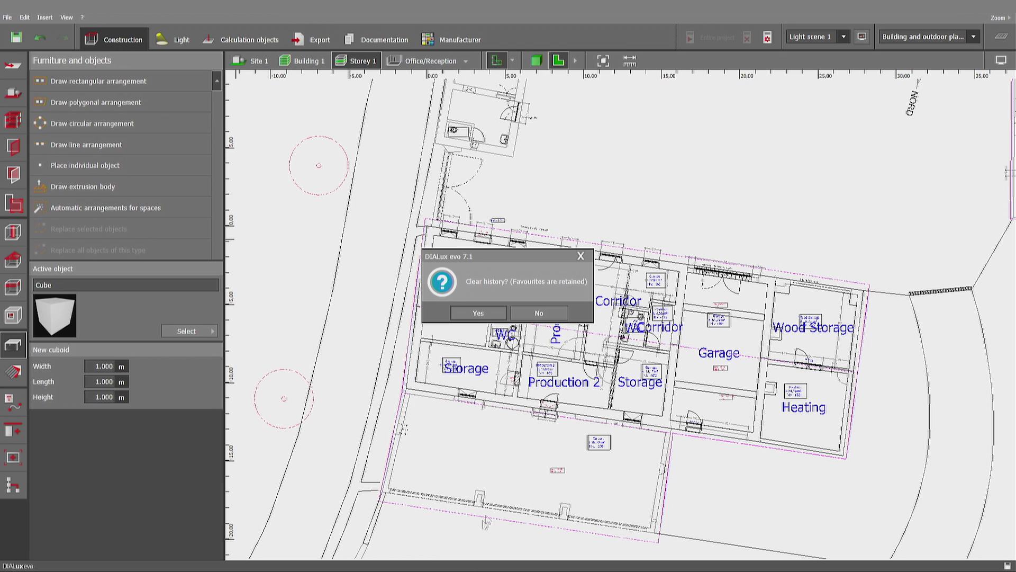
pyautogui.click(478, 316)
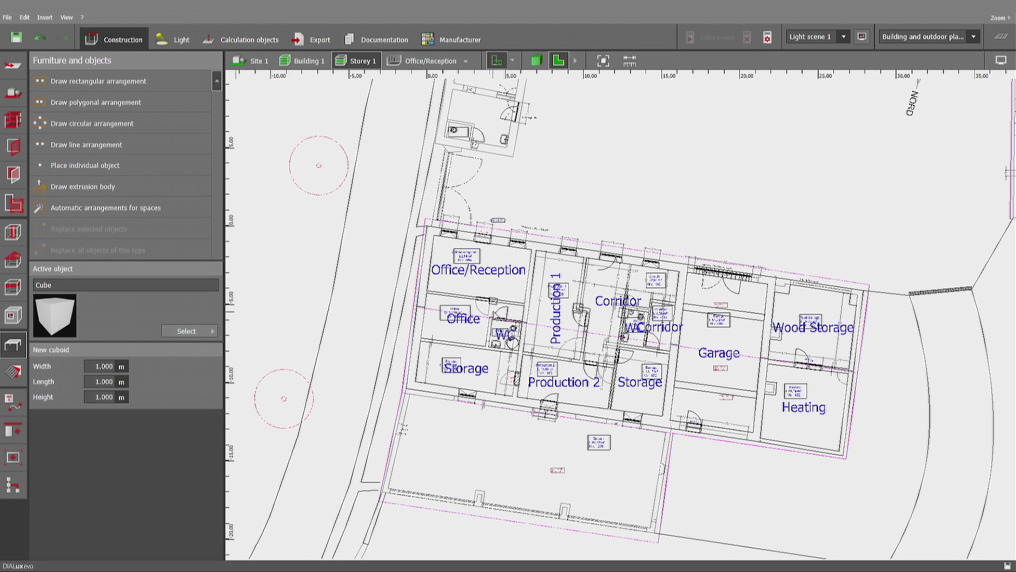
pyautogui.click(193, 332)
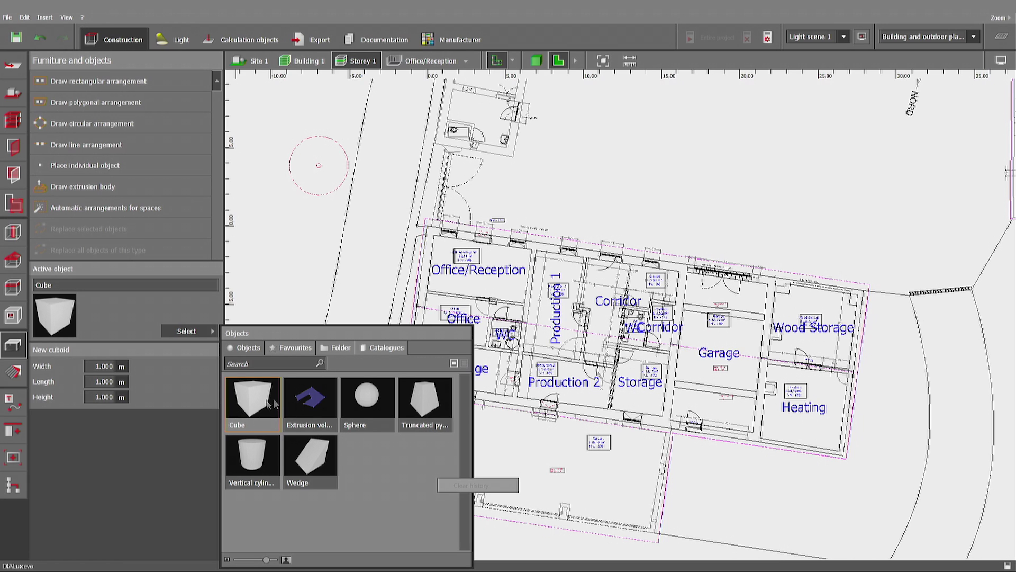
# Step: Place a cube in the Office/Reception room
pyautogui.click(248, 407)
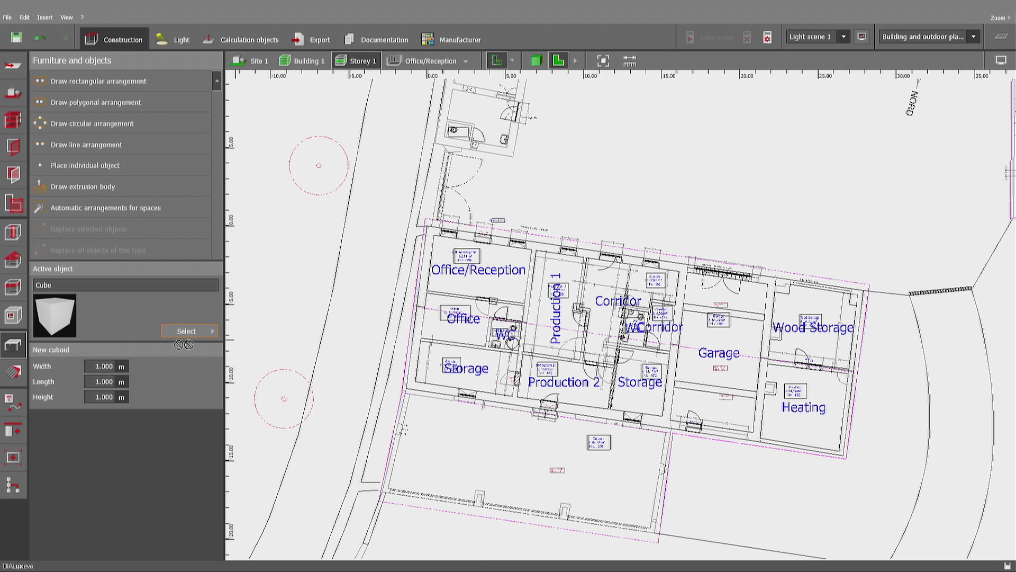
pyautogui.click(456, 283)
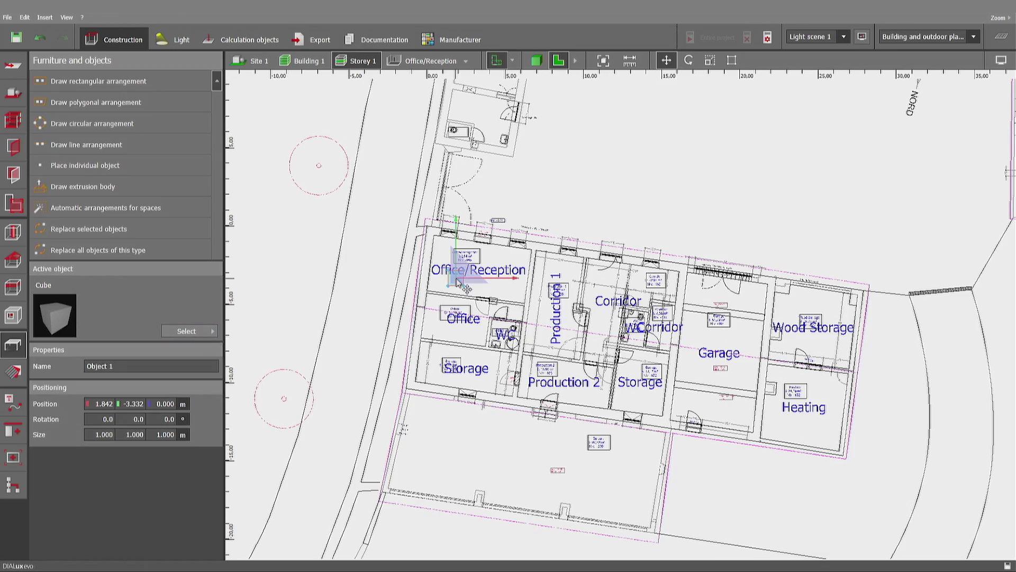
pyautogui.scroll(2, 457, 279)
pyautogui.scroll(2, 457, 279)
pyautogui.scroll(3, 457, 279)
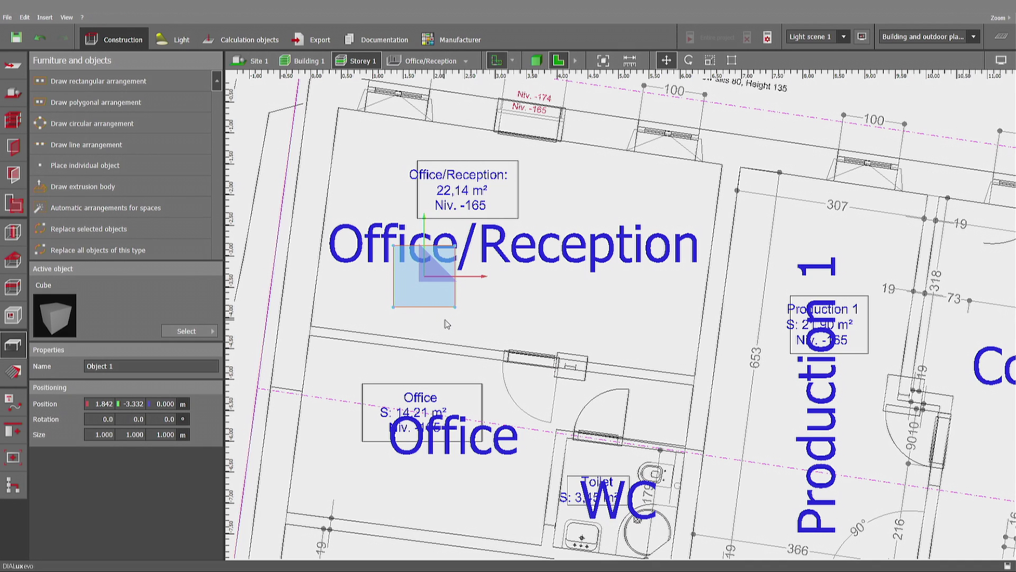
# Step: Scale the cube to 2.4 × 0.6 × 0.85 m and view it in 3D
pyautogui.click(710, 60)
pyautogui.moveTo(424, 275)
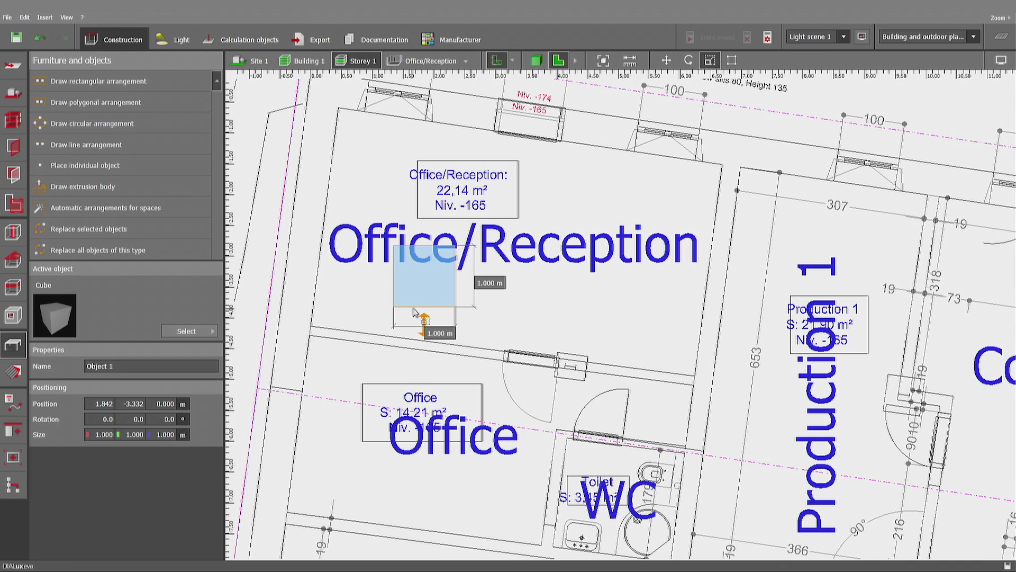
pyautogui.moveTo(427, 274)
pyautogui.mouseDown()
pyautogui.moveTo(428, 259)
pyautogui.moveTo(518, 258)
pyautogui.moveTo(470, 283)
pyautogui.mouseUp()
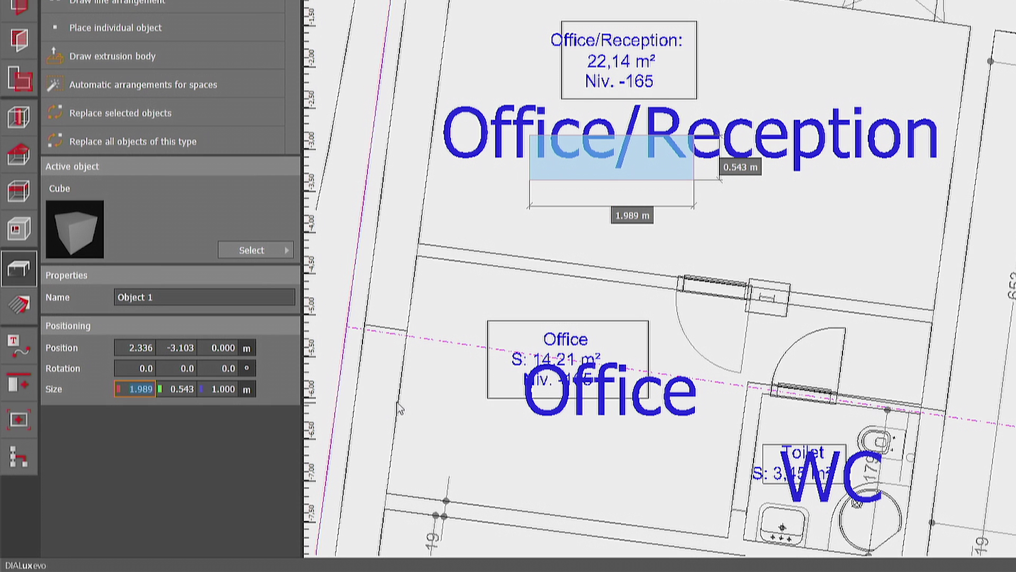
pyautogui.write('2.')
pyautogui.write('4')
pyautogui.press('Tab')
pyautogui.press('BackSpace')
pyautogui.write('.6')
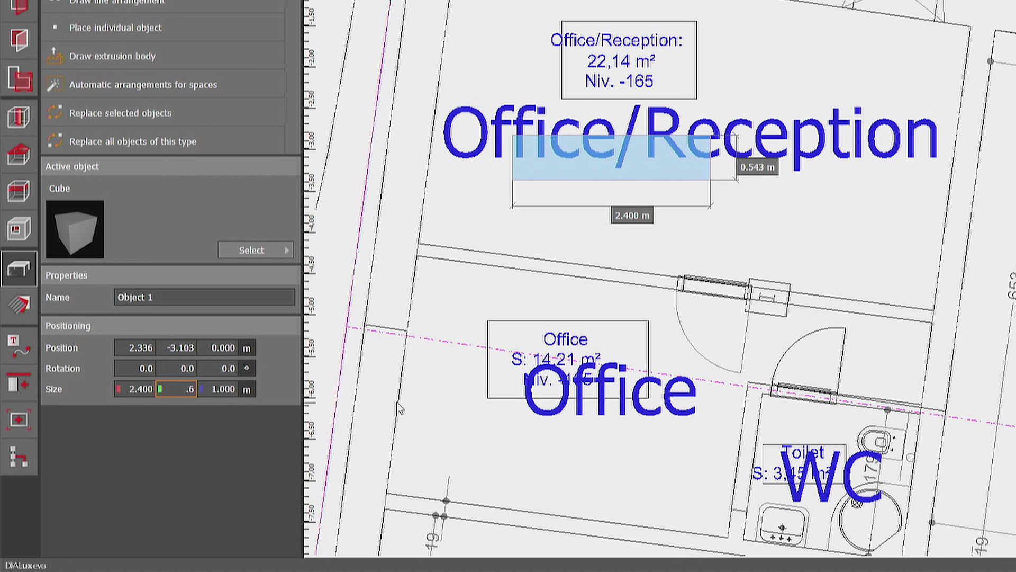
pyautogui.press('Tab')
pyautogui.press('BackSpace')
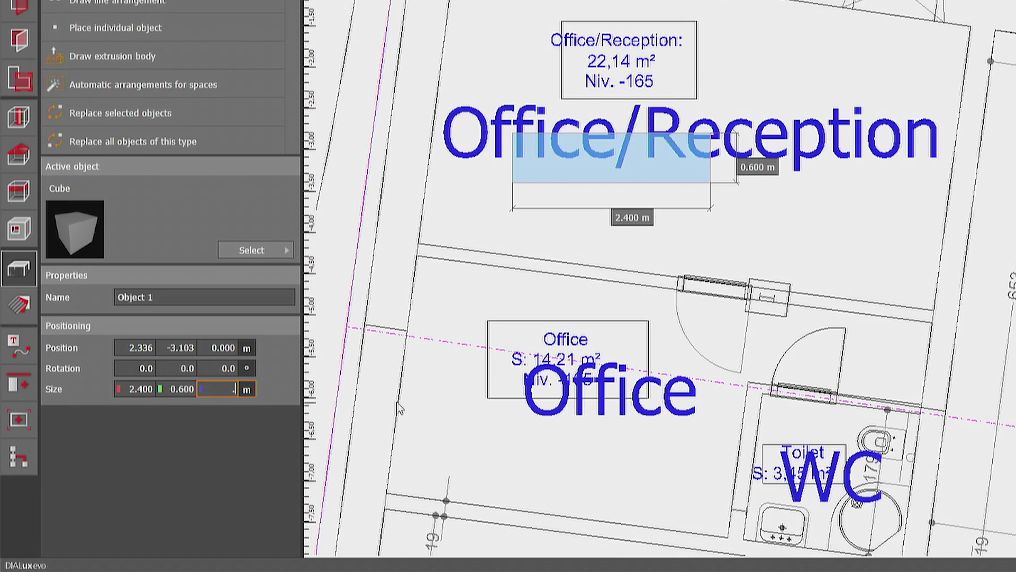
pyautogui.write('85')
pyautogui.press('Return')
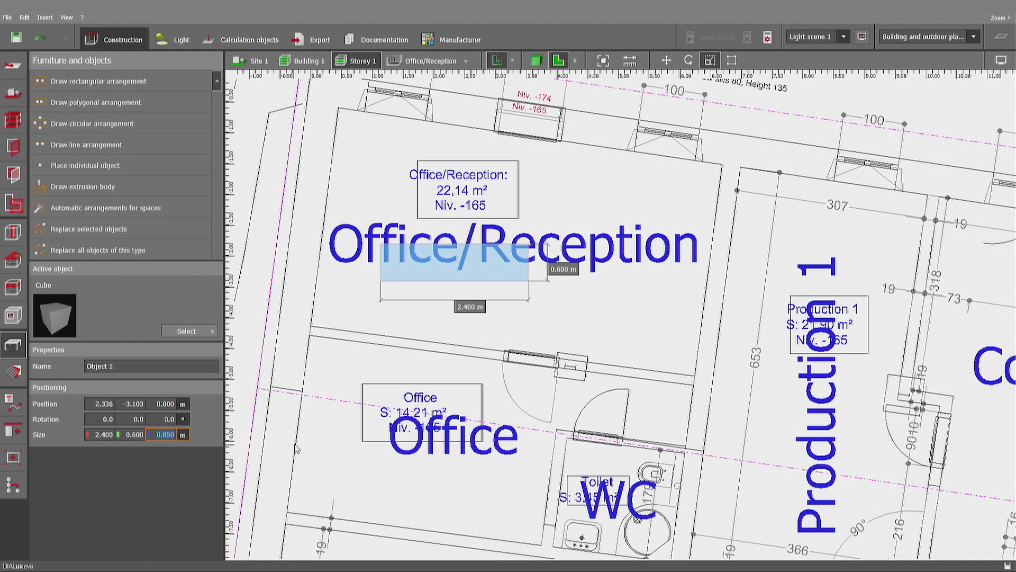
pyautogui.click(540, 57)
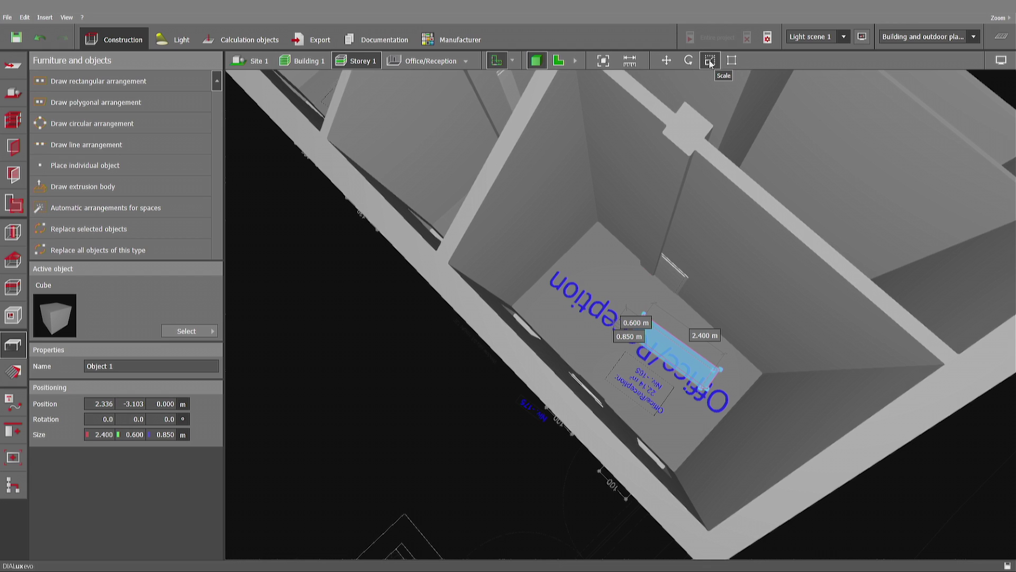
# Step: Deselect and reselect the 2.4 × 0.6 × 0.85 m box in the 3D view
pyautogui.click(424, 397)
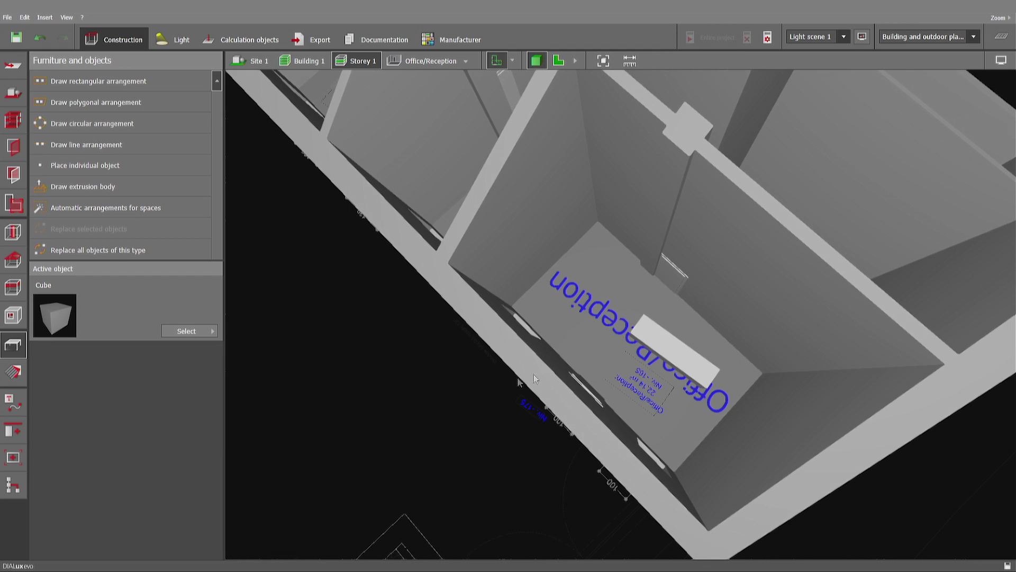
pyautogui.click(681, 356)
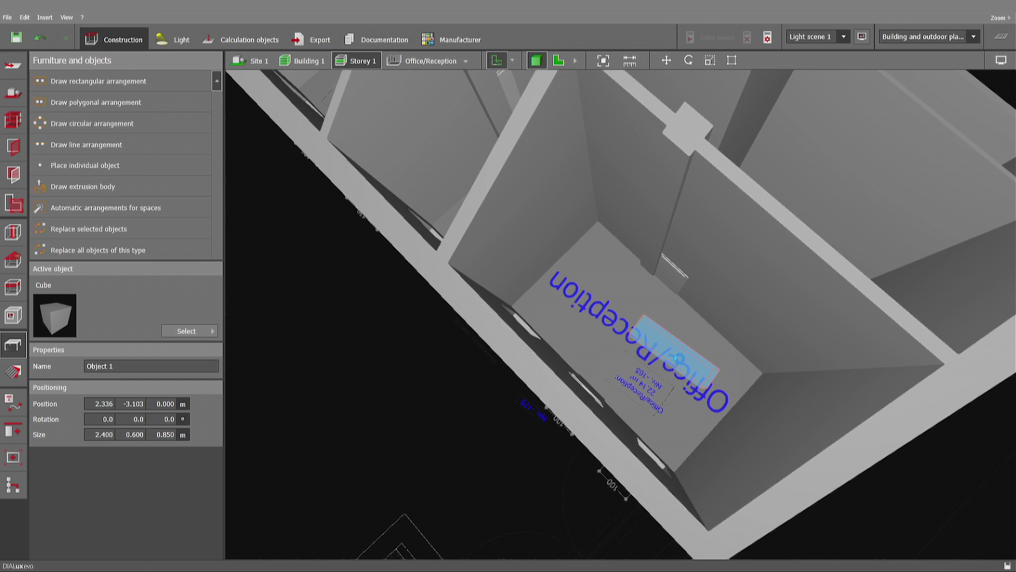
# Step: Paste a copy of the box and lift it onto the first box at 0.85 m
pyautogui.hotkey('ctrl', 'v')
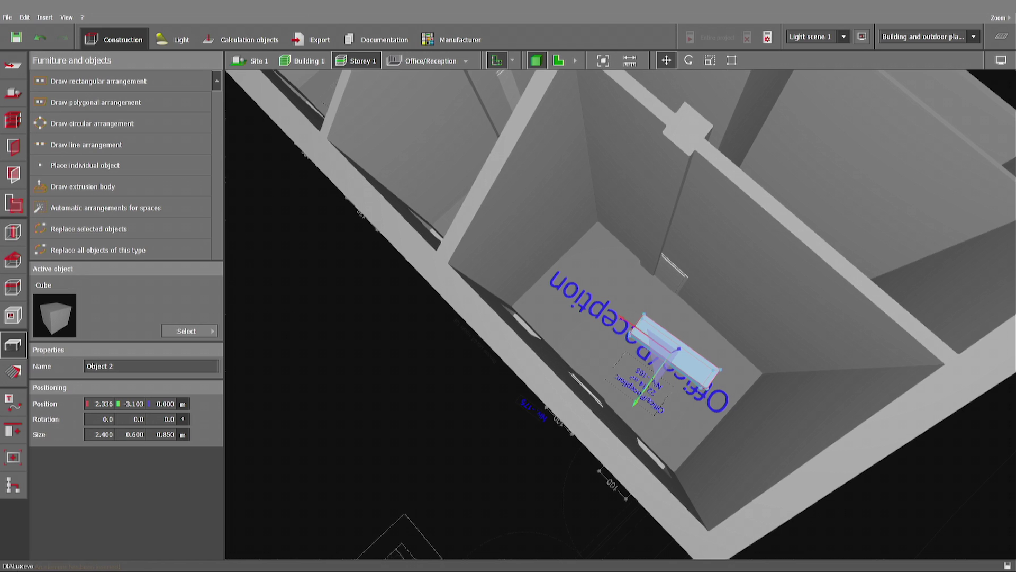
pyautogui.scroll(3, 488, 481)
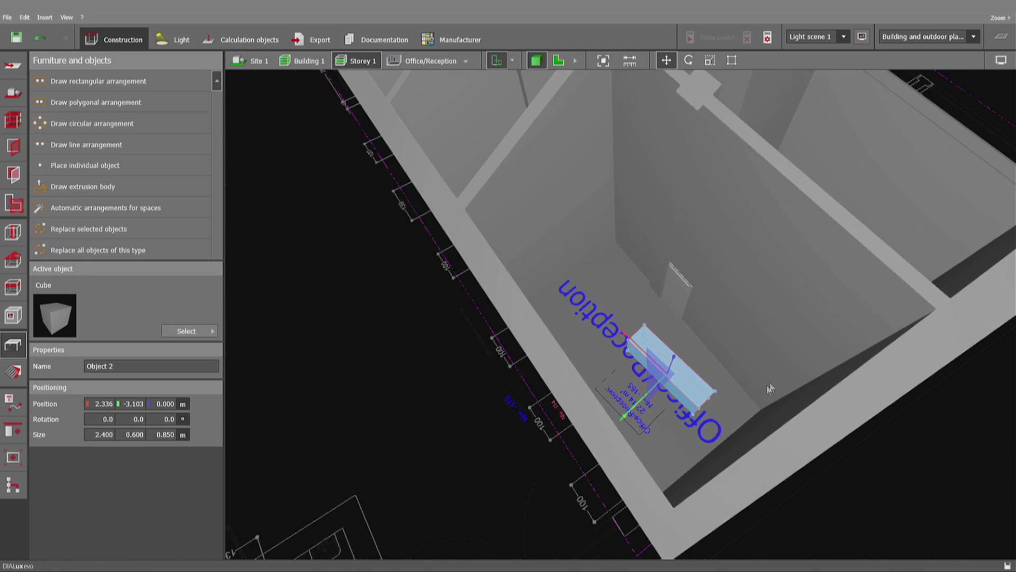
pyautogui.scroll(2, 768, 370)
pyautogui.scroll(2, 768, 371)
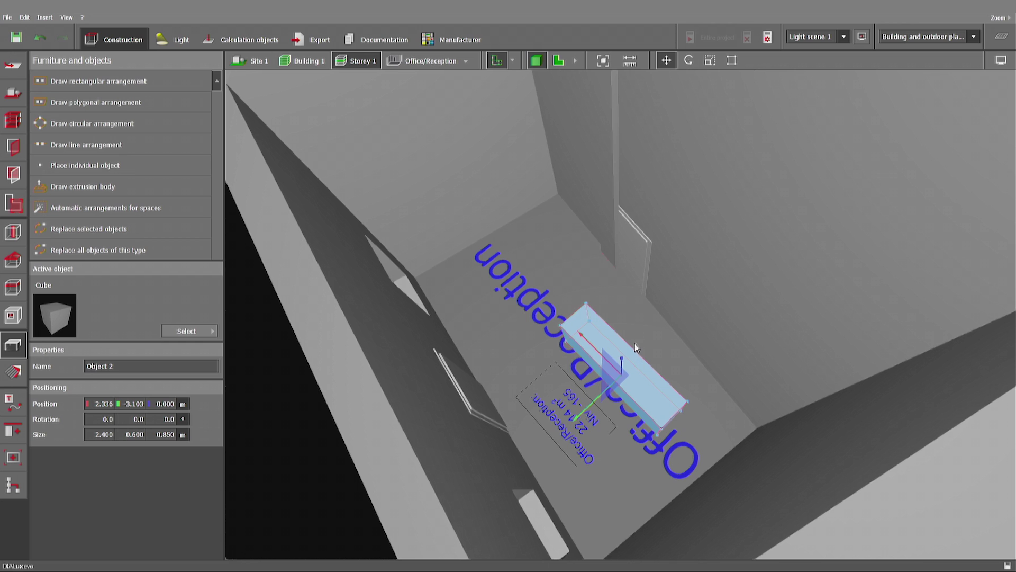
pyautogui.moveTo(625, 355); pyautogui.dragTo(625, 338)
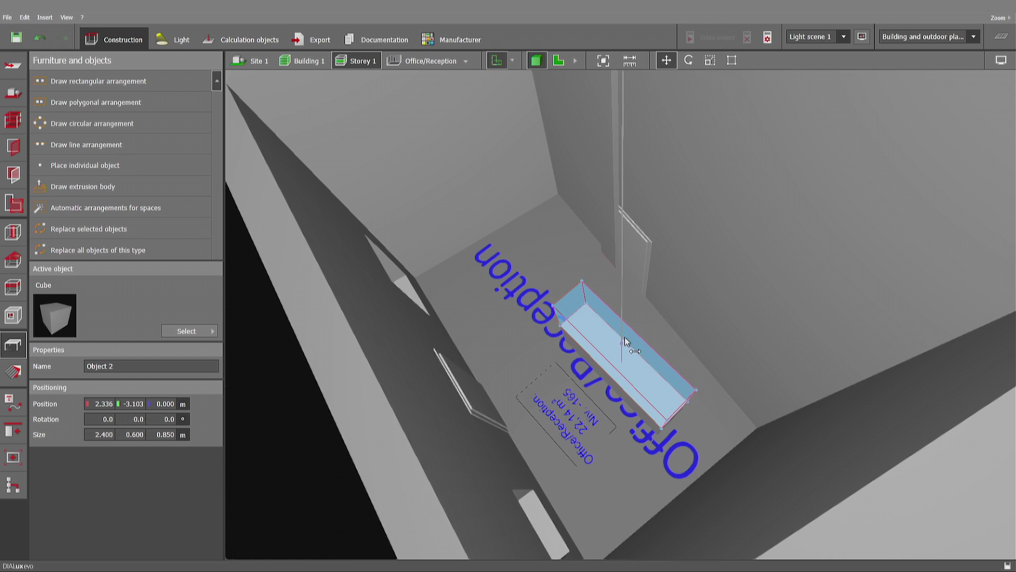
pyautogui.click(625, 338)
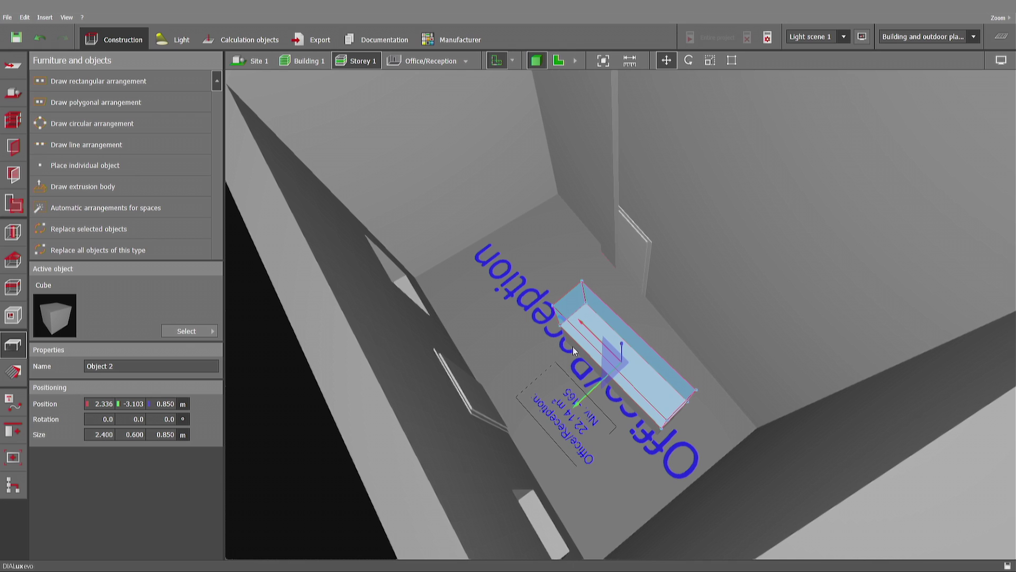
# Step: Set the copied box size to 2.4 × 0.2 × 0.3 m
pyautogui.click(105, 434)
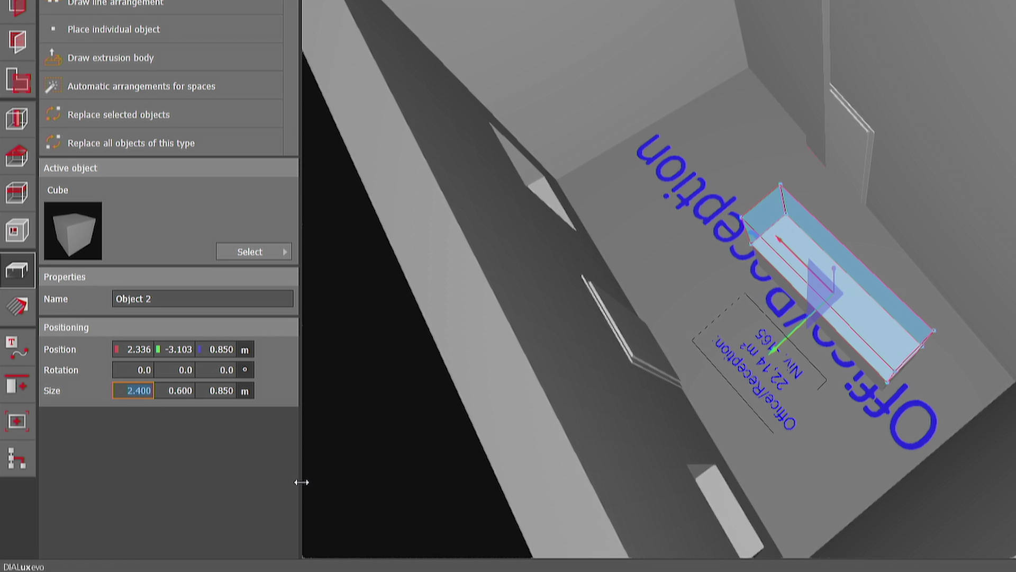
pyautogui.press('Tab')
pyautogui.press('BackSpace')
pyautogui.write('.2')
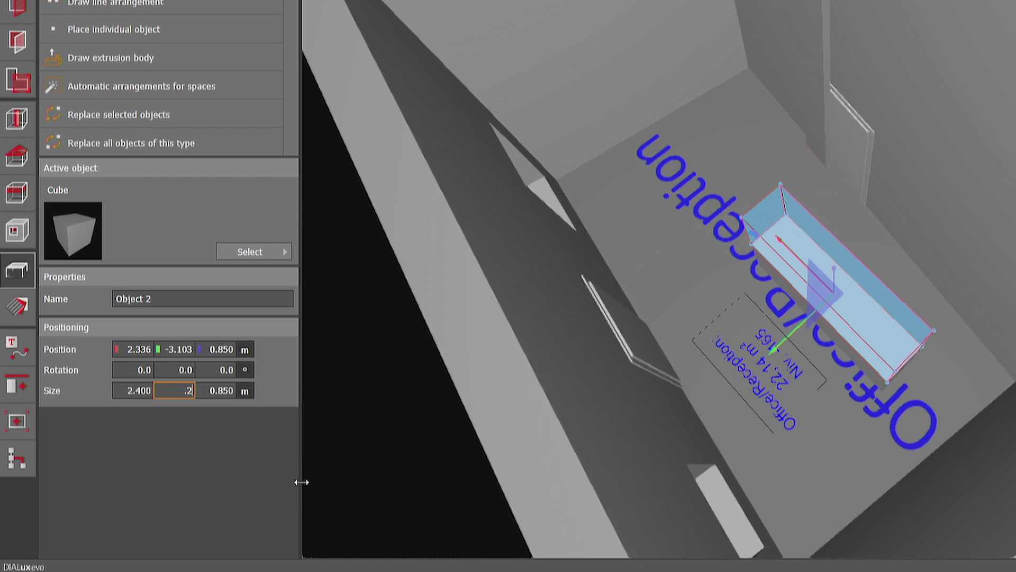
pyautogui.press('Tab')
pyautogui.press('BackSpace')
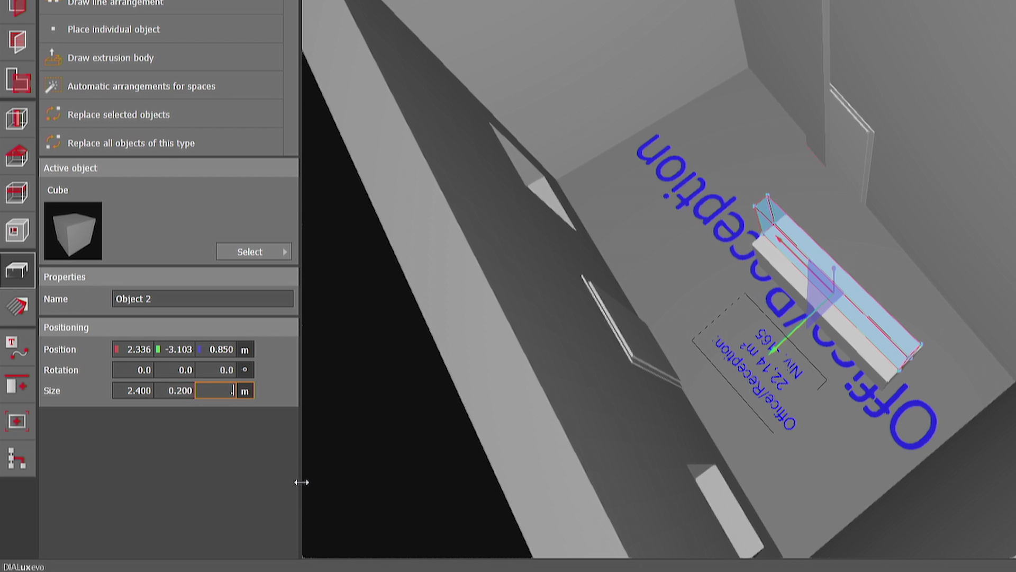
pyautogui.write('3')
pyautogui.press('Return')
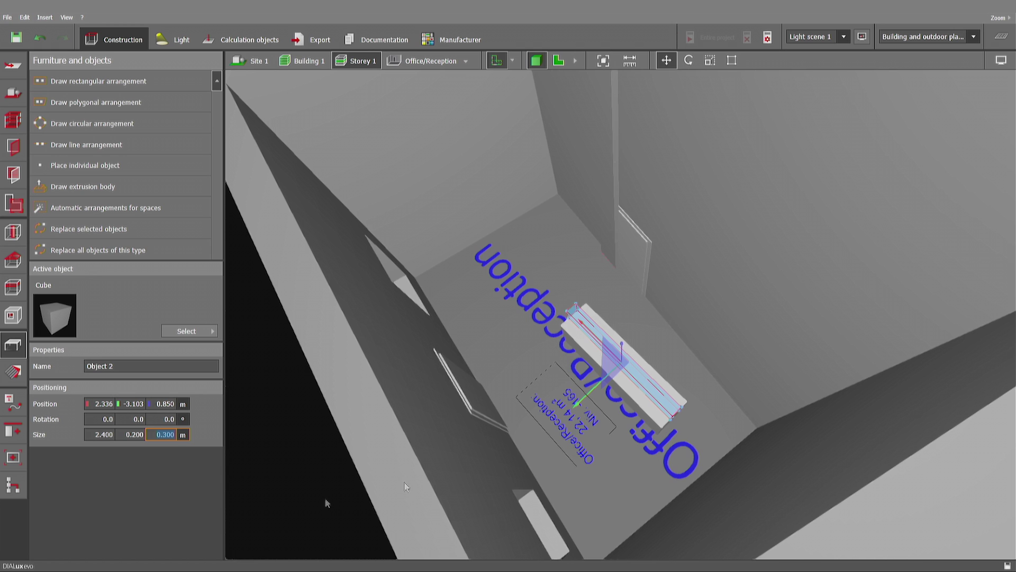
pyautogui.scroll(2, 570, 332)
pyautogui.scroll(2, 568, 335)
pyautogui.scroll(1, 567, 335)
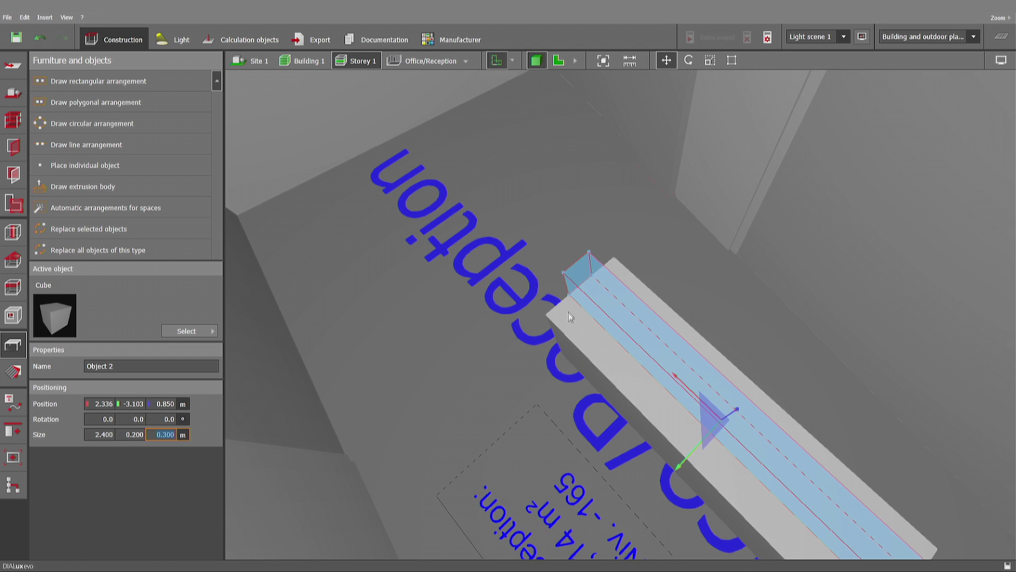
# Step: In the 2D plan, select both boxes and rotate them together by about -8.3°
pyautogui.click(558, 61)
pyautogui.scroll(2, 528, 243)
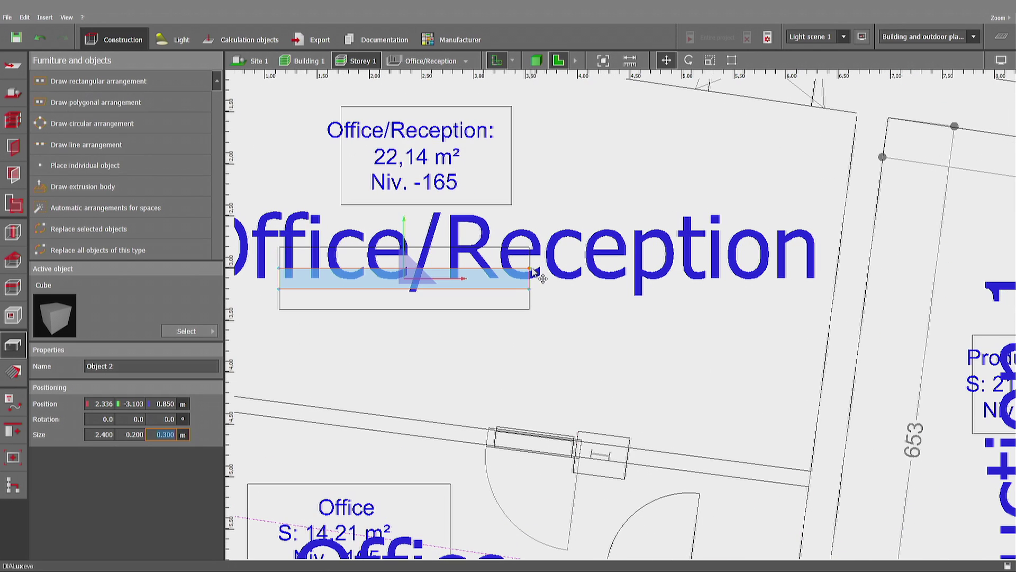
pyautogui.moveTo(531, 265); pyautogui.dragTo(532, 252)
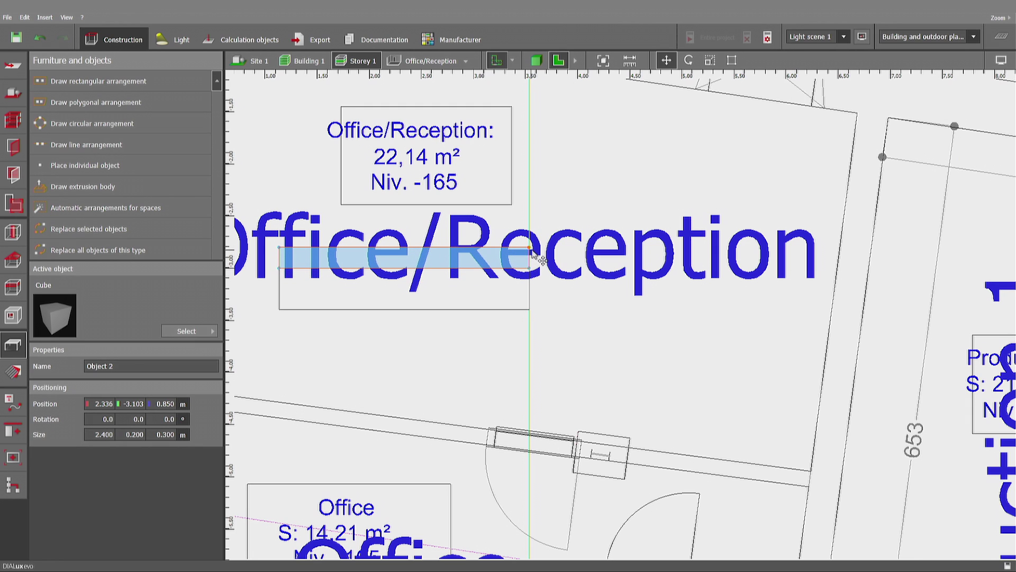
pyautogui.keyDown('ctrl'); pyautogui.click(475, 295); pyautogui.keyUp('ctrl')
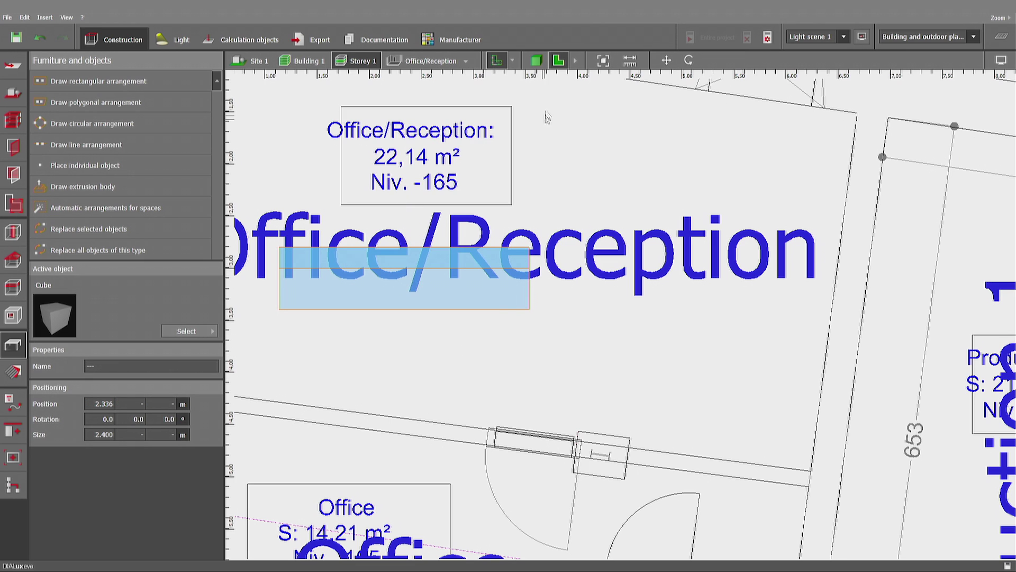
pyautogui.click(689, 61)
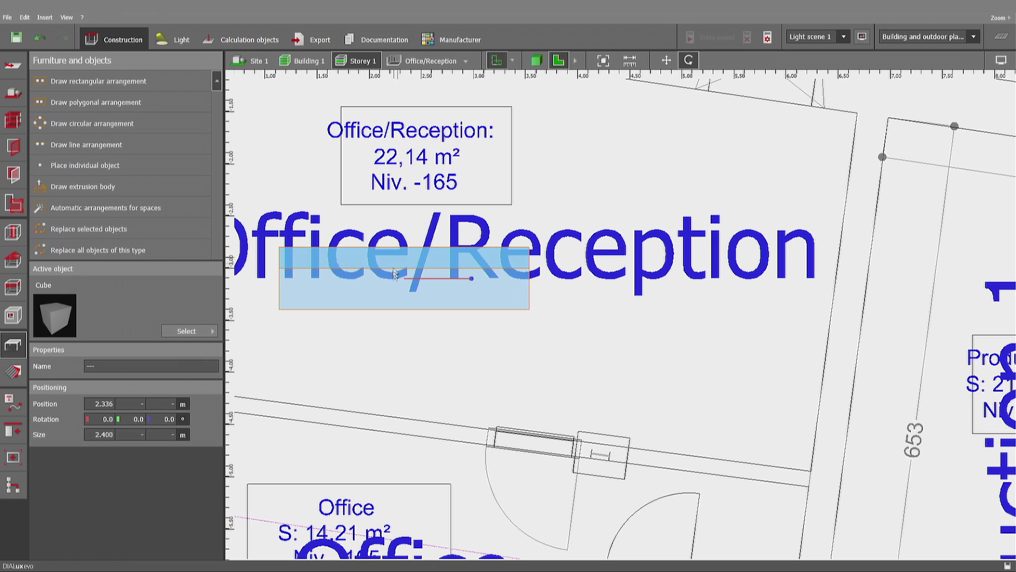
pyautogui.moveTo(471, 279)
pyautogui.mouseDown()
pyautogui.moveTo(451, 335)
pyautogui.moveTo(480, 300)
pyautogui.moveTo(470, 291)
pyautogui.moveTo(483, 272)
pyautogui.mouseUp()
pyautogui.moveTo(484, 273)
pyautogui.mouseDown()
pyautogui.moveTo(476, 256)
pyautogui.moveTo(487, 286)
pyautogui.moveTo(481, 307)
pyautogui.moveTo(484, 280)
pyautogui.moveTo(488, 295)
pyautogui.mouseUp()
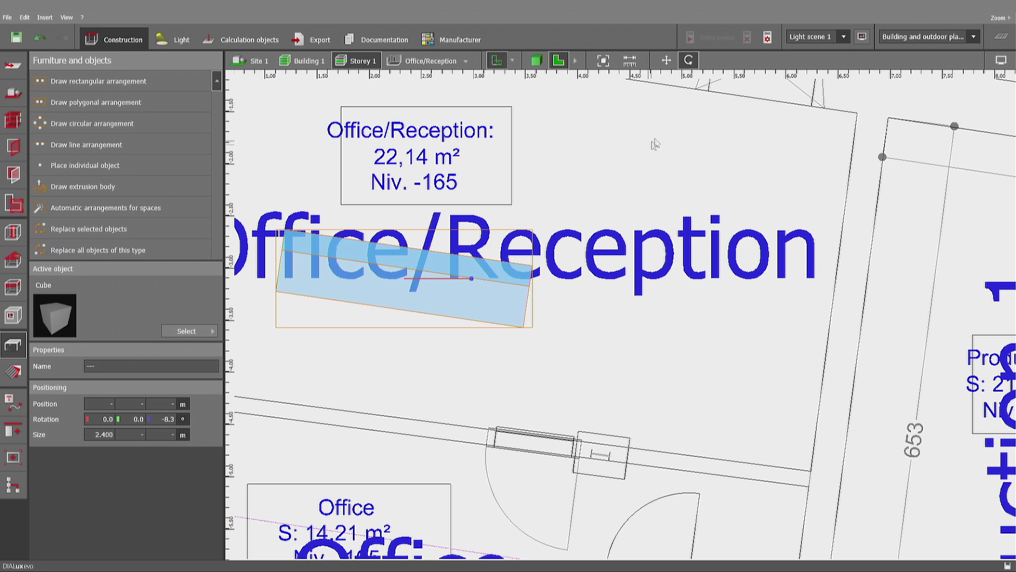
# Step: Move the rotated counter block into place in the room and deselect it
pyautogui.click(667, 60)
pyautogui.moveTo(540, 233); pyautogui.dragTo(686, 213, button='middle')
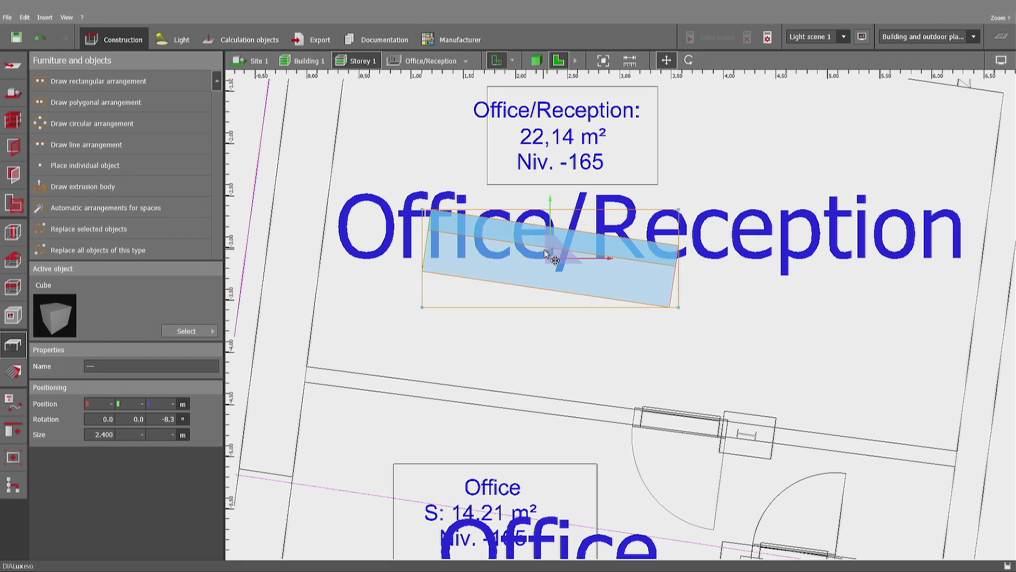
pyautogui.moveTo(546, 253)
pyautogui.mouseDown()
pyautogui.moveTo(530, 289)
pyautogui.moveTo(529, 271)
pyautogui.moveTo(522, 312)
pyautogui.moveTo(534, 250)
pyautogui.moveTo(540, 263)
pyautogui.mouseUp()
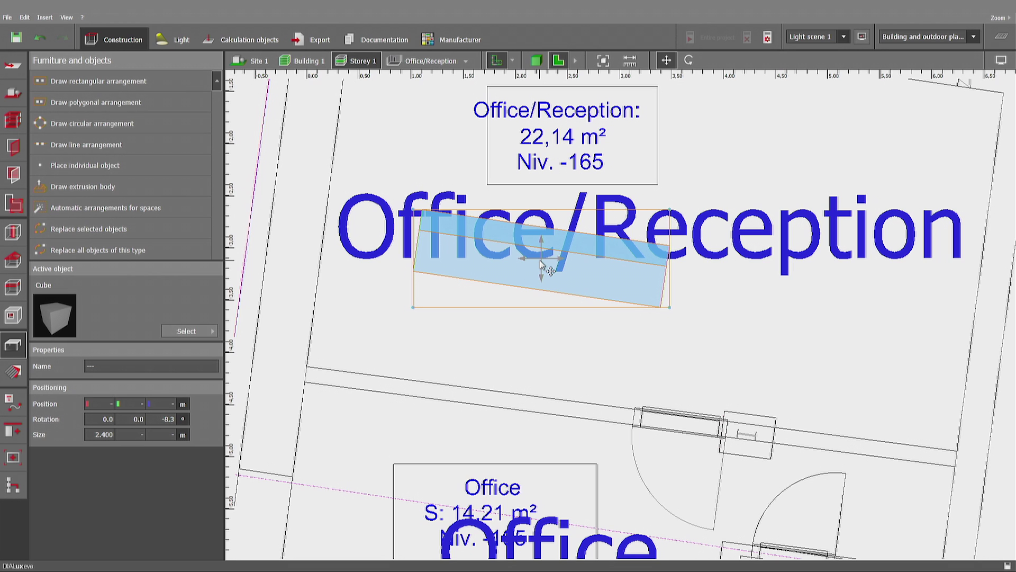
pyautogui.moveTo(541, 263); pyautogui.dragTo(580, 263)
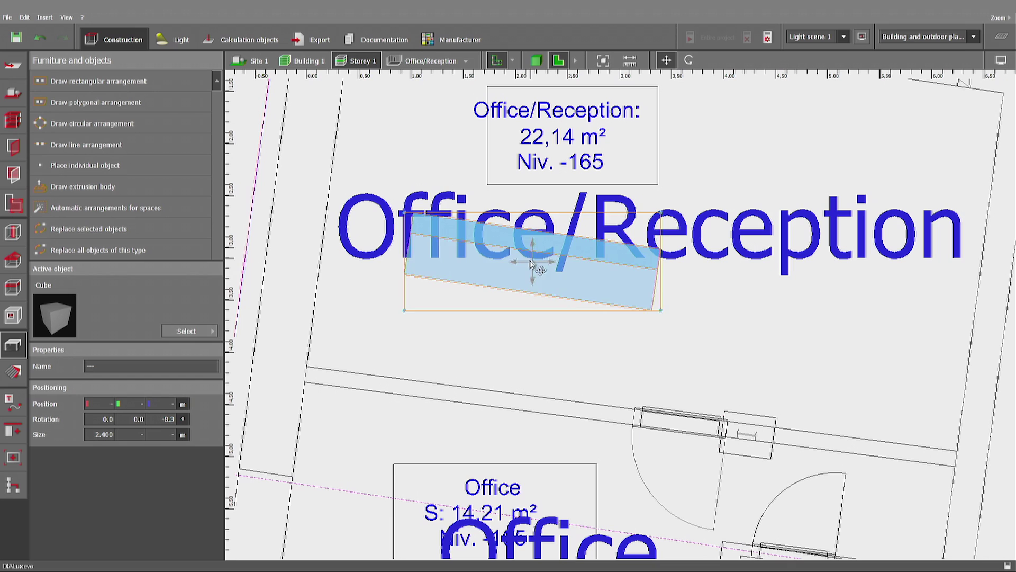
pyautogui.moveTo(533, 263)
pyautogui.mouseDown()
pyautogui.moveTo(527, 285)
pyautogui.moveTo(556, 270)
pyautogui.moveTo(527, 258)
pyautogui.moveTo(537, 258)
pyautogui.mouseUp()
pyautogui.click(732, 298)
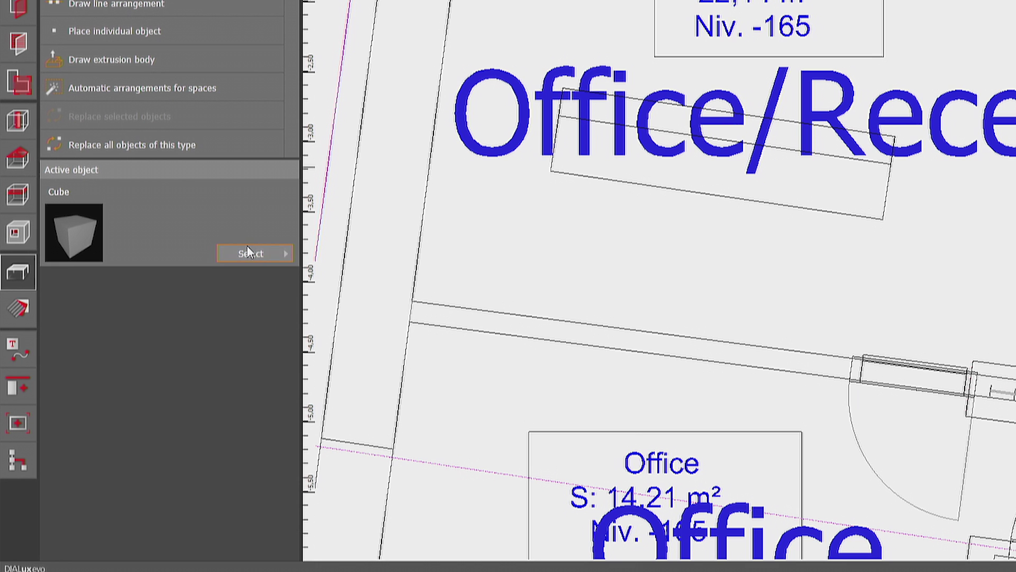
# Step: Choose the Bar stool from the Office furniture catalogue as the object to place
pyautogui.click(185, 329)
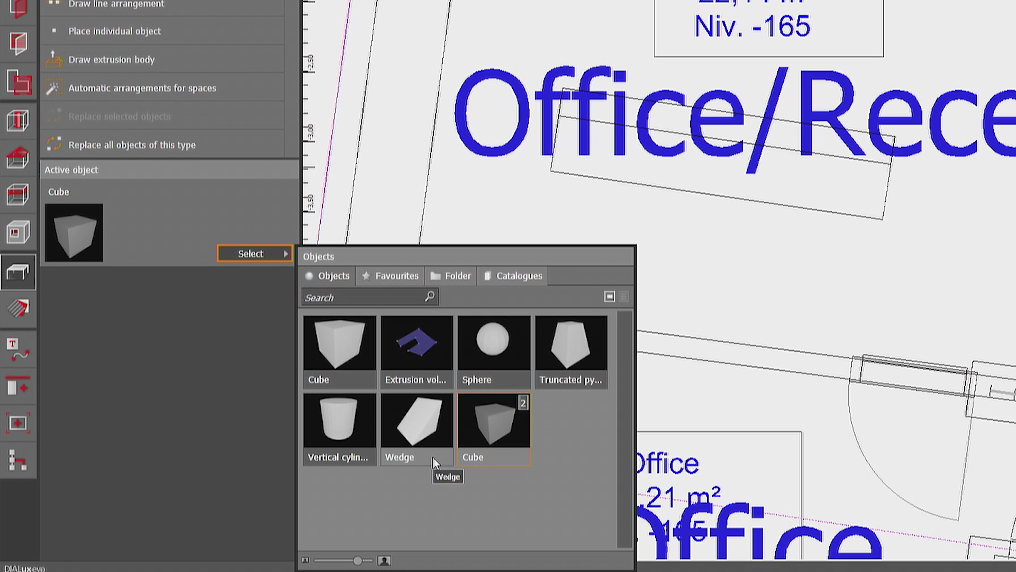
pyautogui.click(513, 277)
pyautogui.click(349, 338)
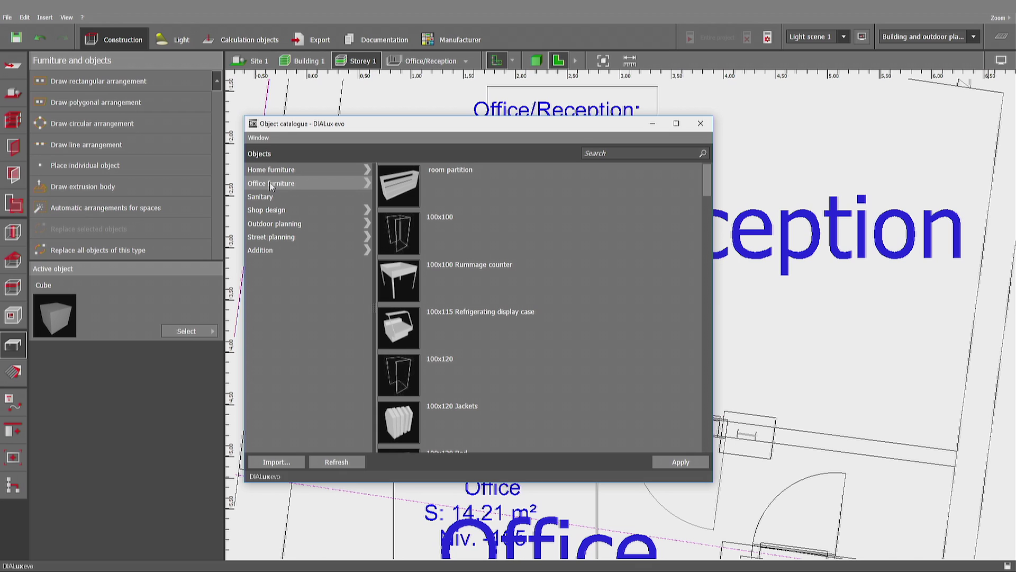
pyautogui.click(271, 185)
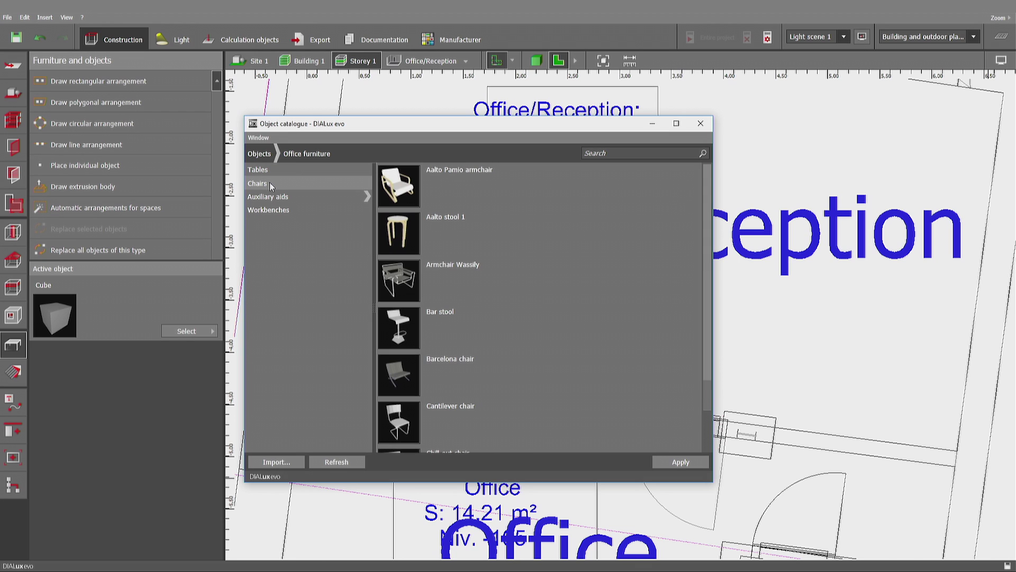
pyautogui.click(407, 328)
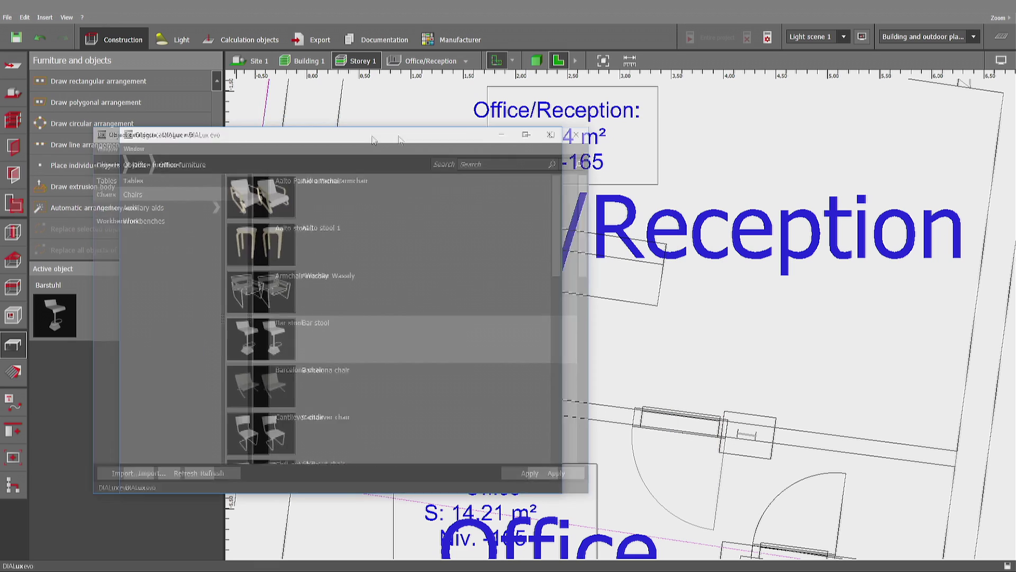
# Step: Place the bar stool below the counter, turn it toward the counter, and zoom out
pyautogui.moveTo(523, 125); pyautogui.dragTo(284, 129)
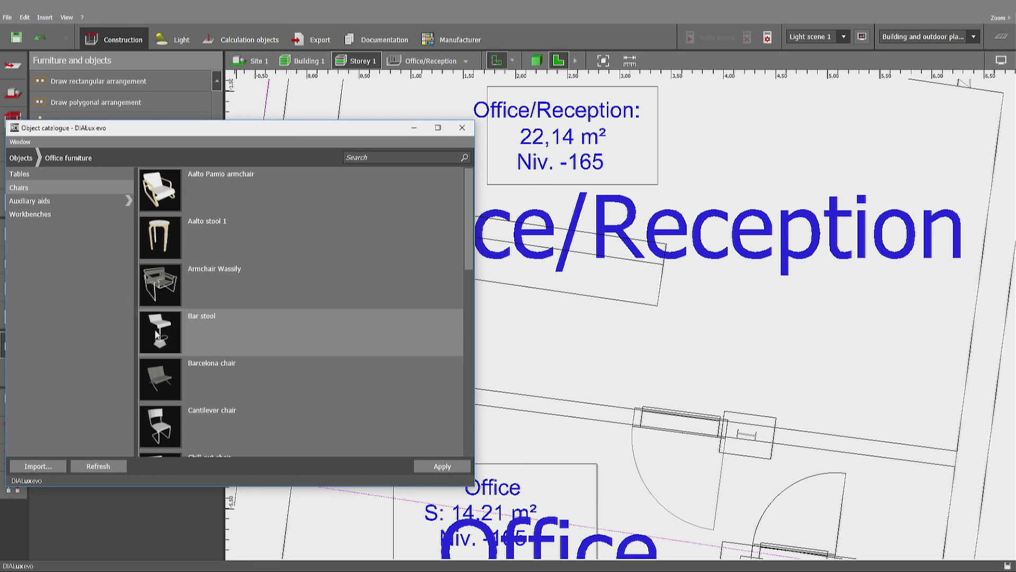
pyautogui.click(520, 326)
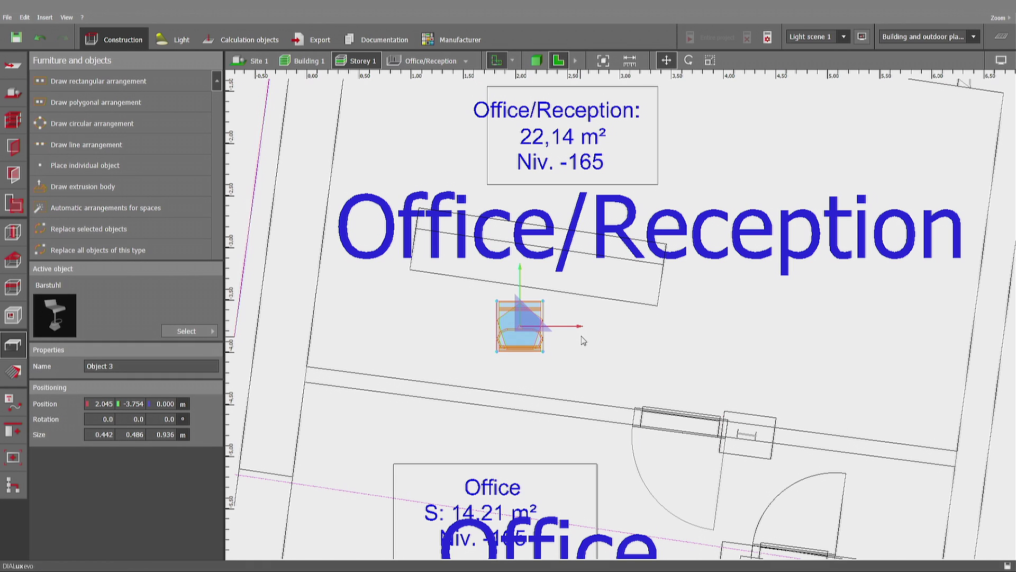
pyautogui.press('space')
pyautogui.moveTo(586, 327); pyautogui.dragTo(386, 313)
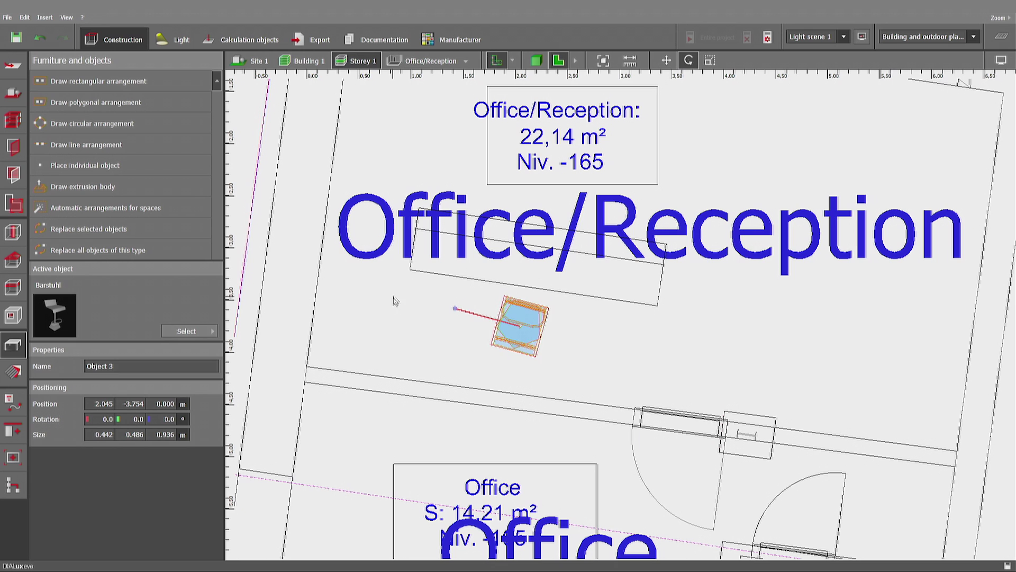
pyautogui.moveTo(388, 313); pyautogui.dragTo(386, 316)
pyautogui.click(386, 320)
pyautogui.scroll(-1, 388, 317)
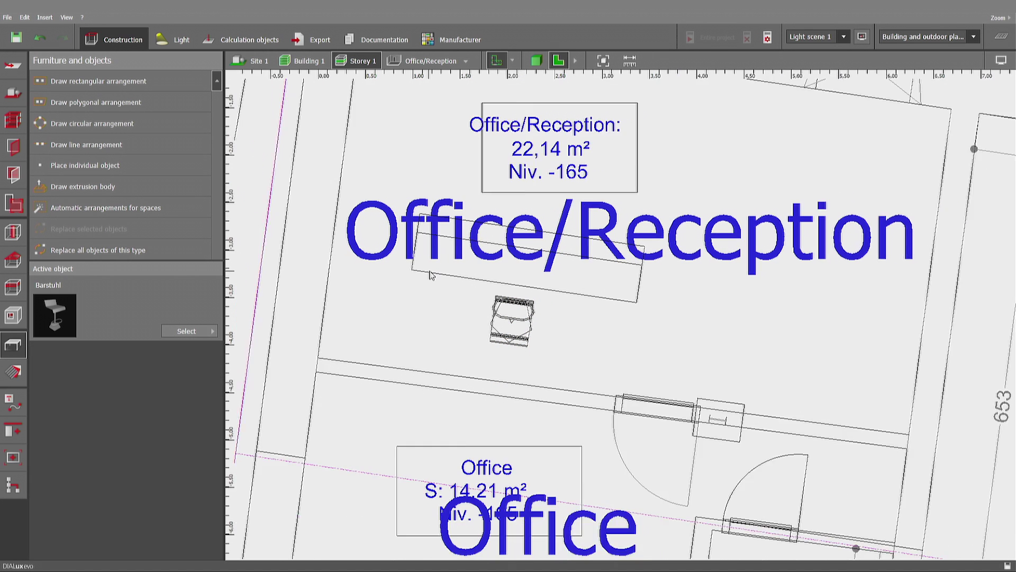
pyautogui.scroll(-1, 423, 265)
pyautogui.scroll(-1, 479, 184)
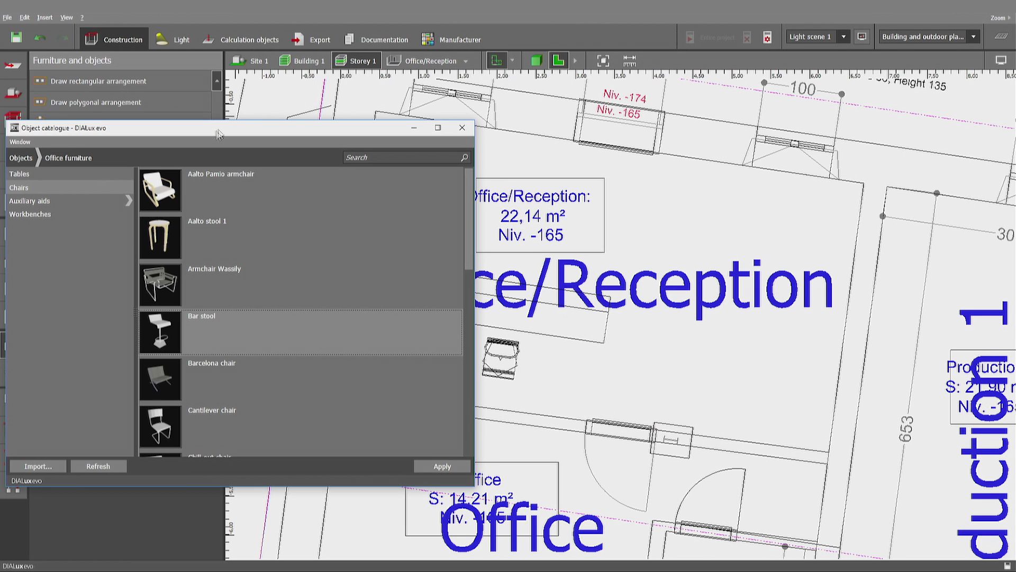
# Step: Search the catalogue for 'shel' and take the 160x220 Design shelf as the active object
pyautogui.click(21, 158)
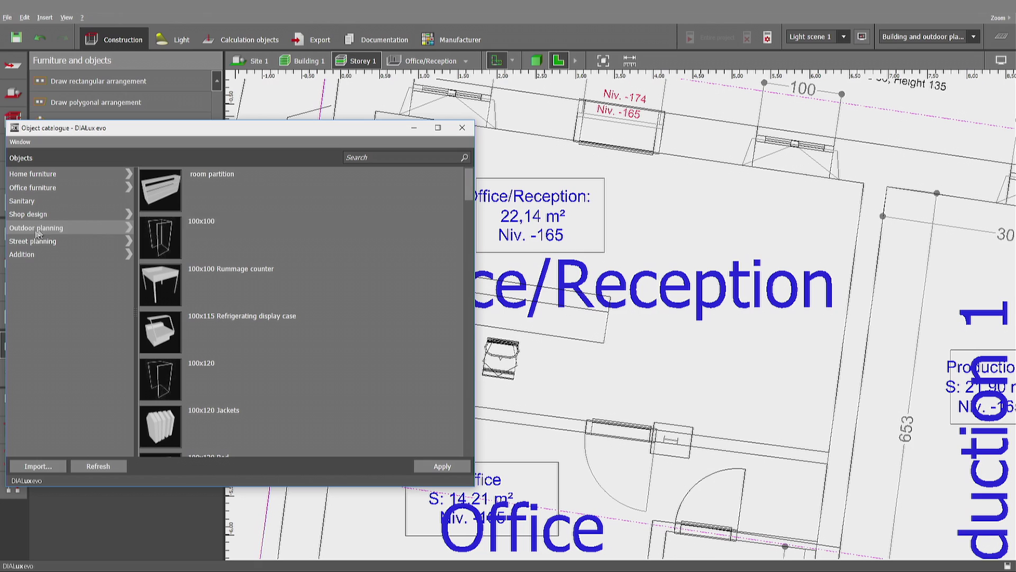
pyautogui.click(375, 157)
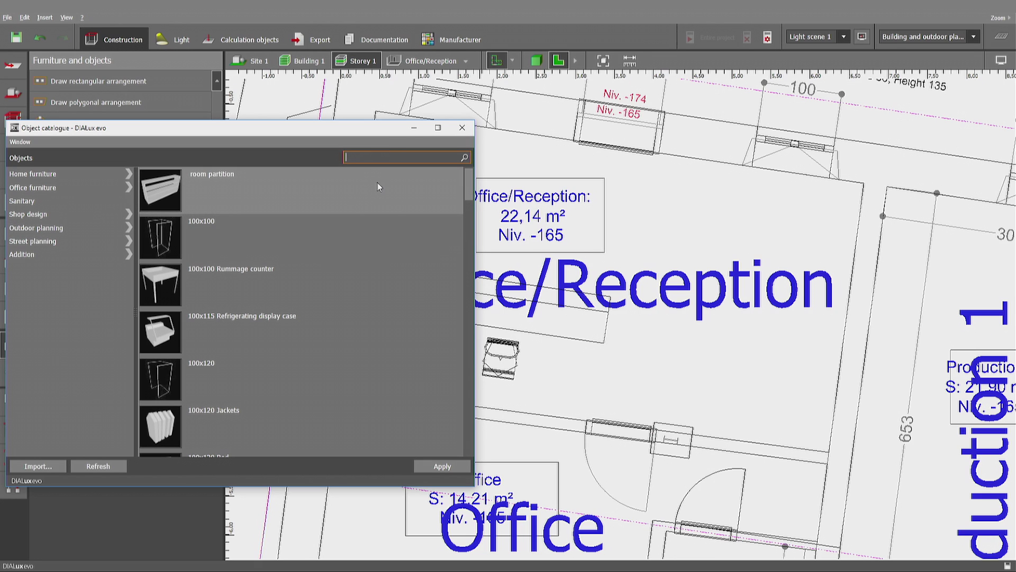
pyautogui.write('sh')
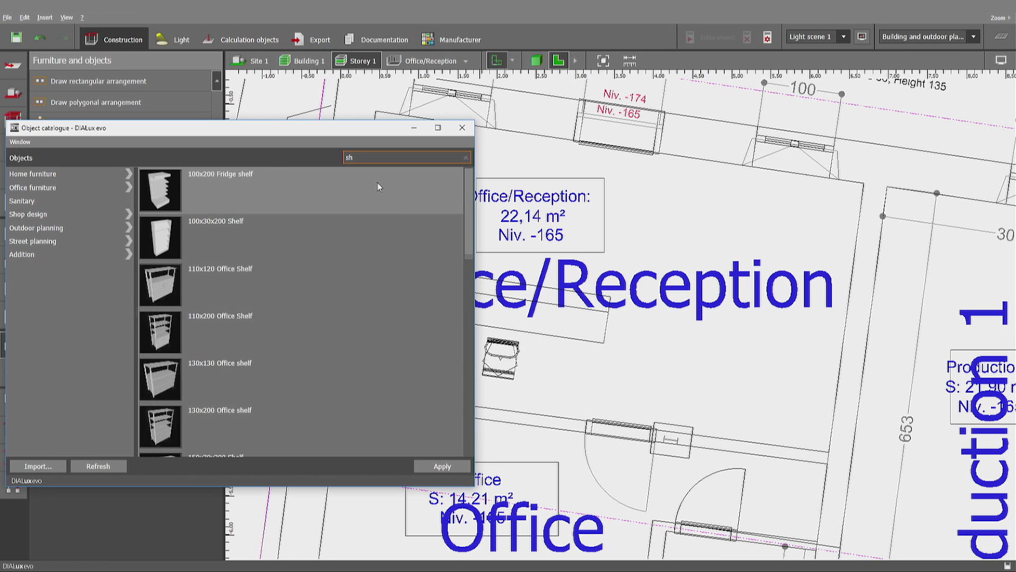
pyautogui.write('el')
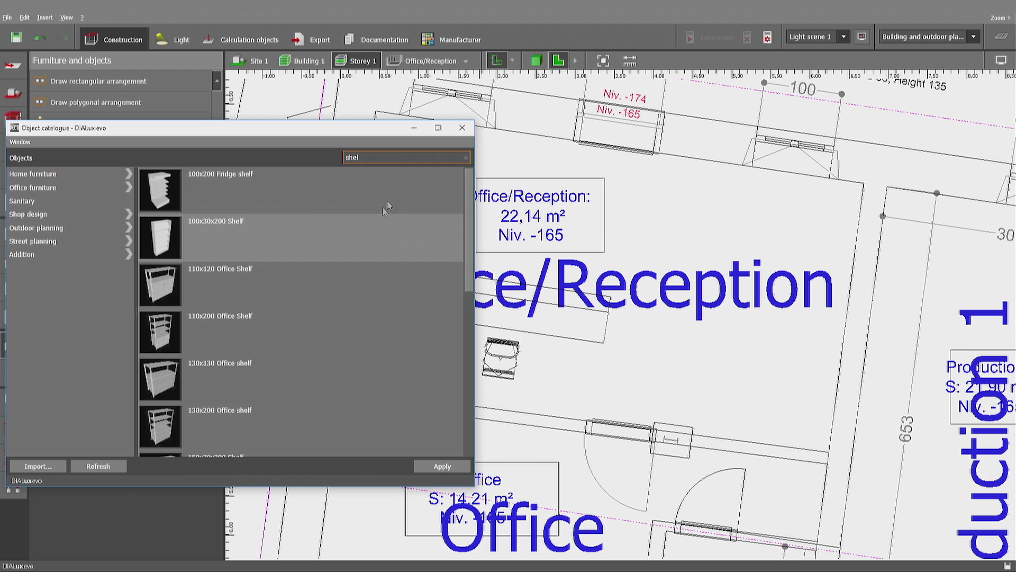
pyautogui.moveTo(469, 231); pyautogui.dragTo(468, 352)
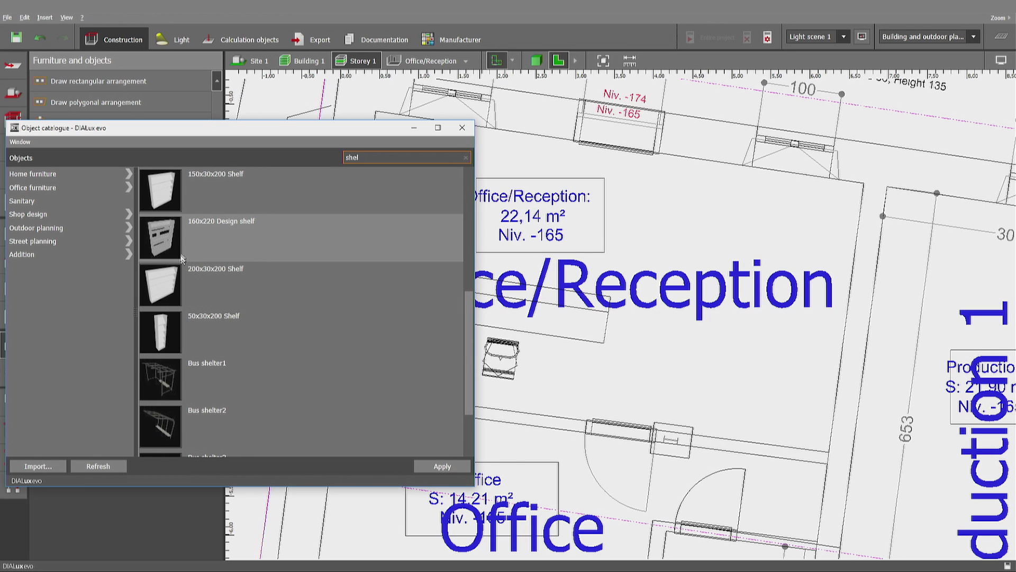
pyautogui.click(225, 229)
pyautogui.doubleClick(226, 233)
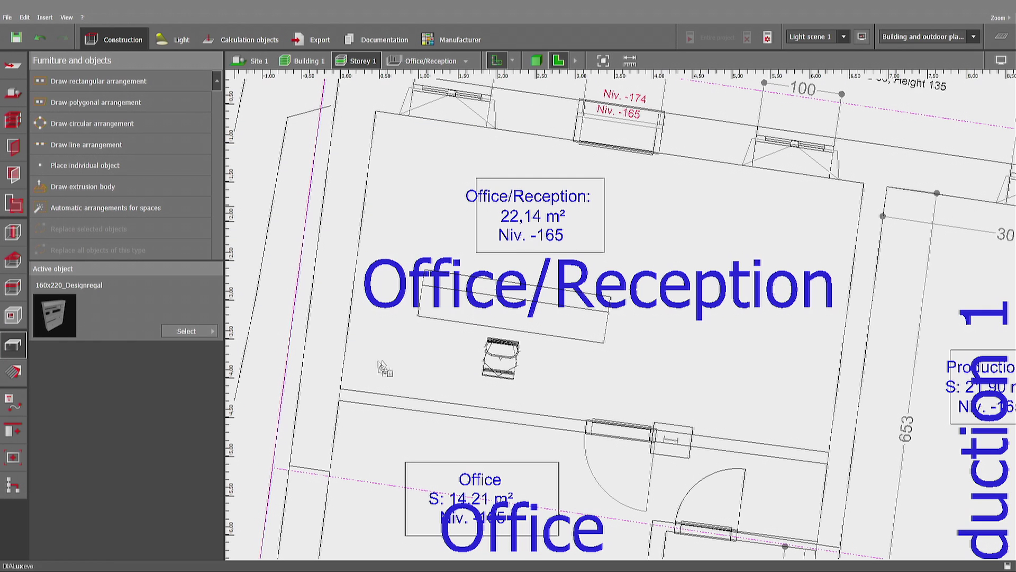
# Step: Place the design shelf along the left wall, rotated to fit, about 0.25 m deep
pyautogui.click(413, 365)
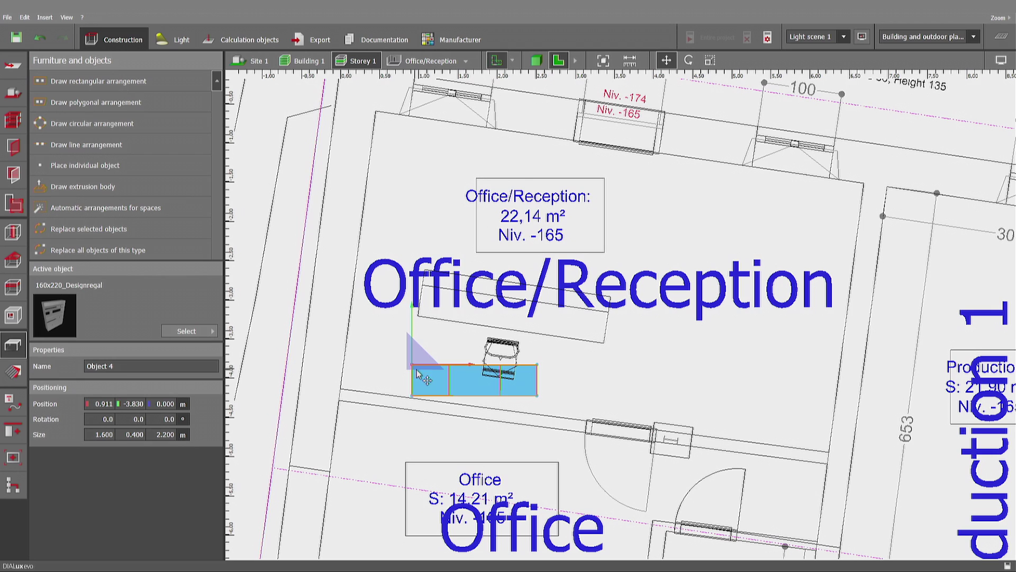
pyautogui.moveTo(414, 369); pyautogui.dragTo(341, 387)
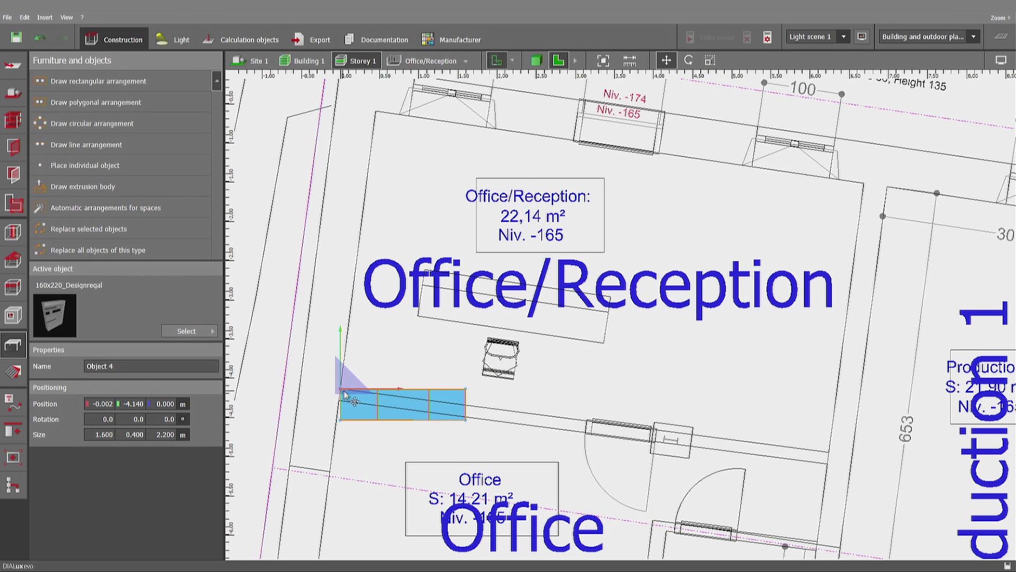
pyautogui.click(460, 408)
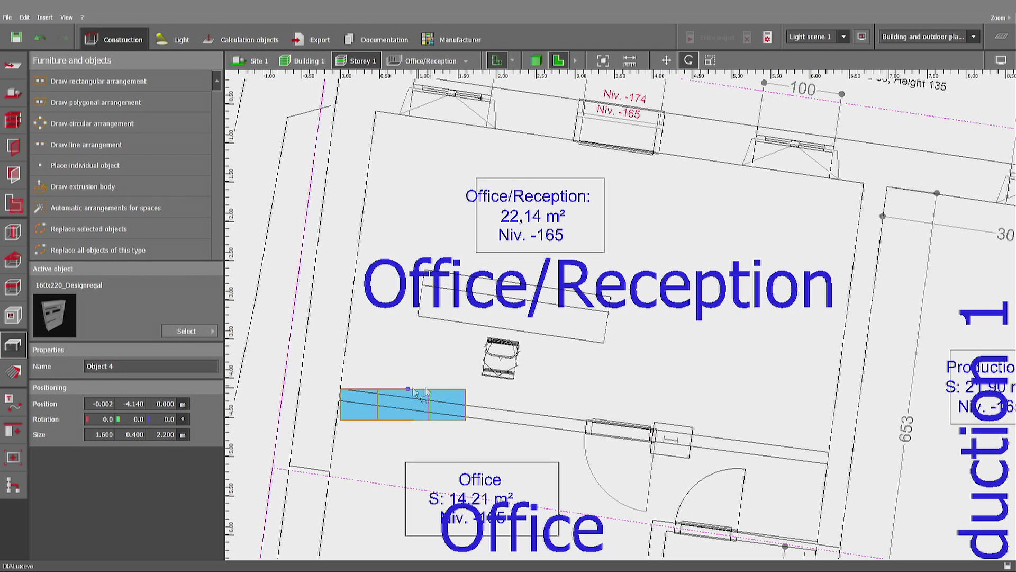
pyautogui.moveTo(418, 396)
pyautogui.mouseDown()
pyautogui.moveTo(362, 253)
pyautogui.moveTo(342, 357)
pyautogui.mouseUp()
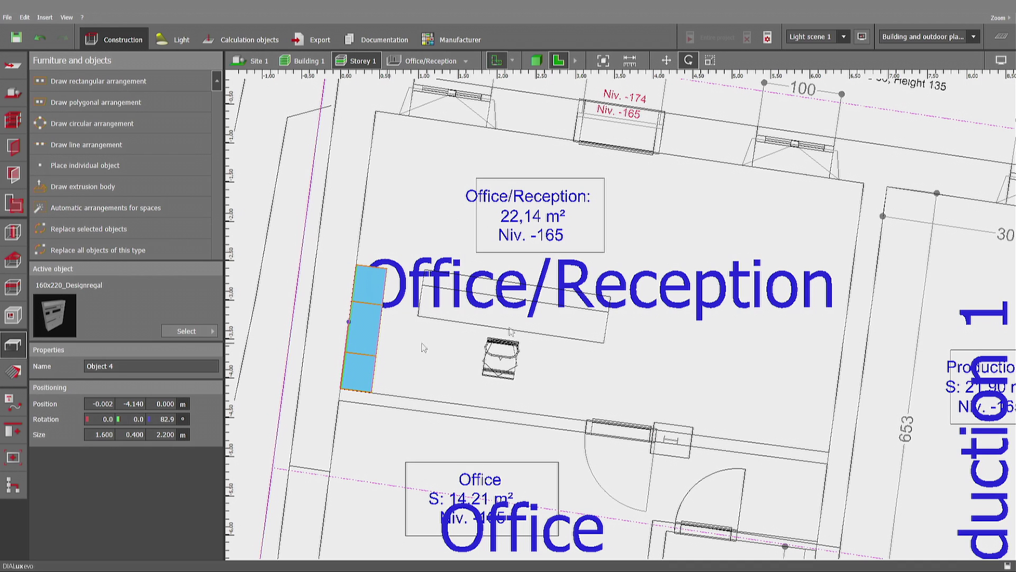
pyautogui.click(710, 60)
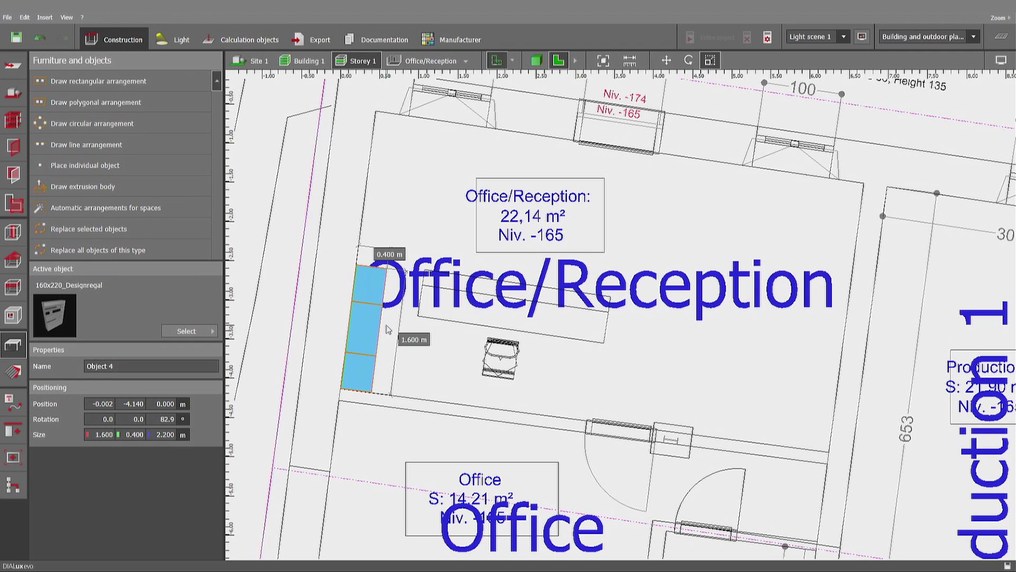
pyautogui.moveTo(386, 330); pyautogui.dragTo(372, 329)
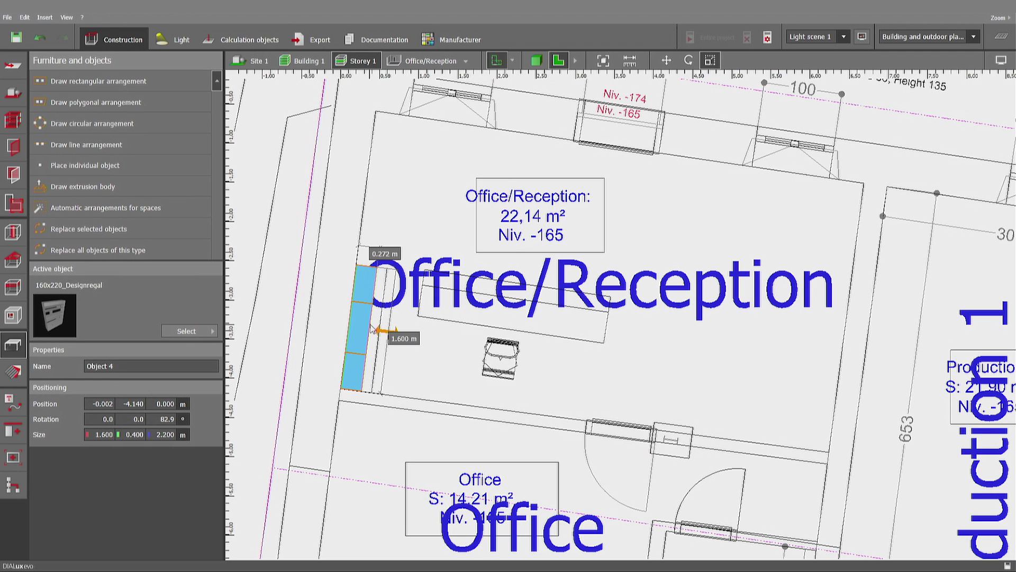
pyautogui.moveTo(372, 329); pyautogui.dragTo(370, 331)
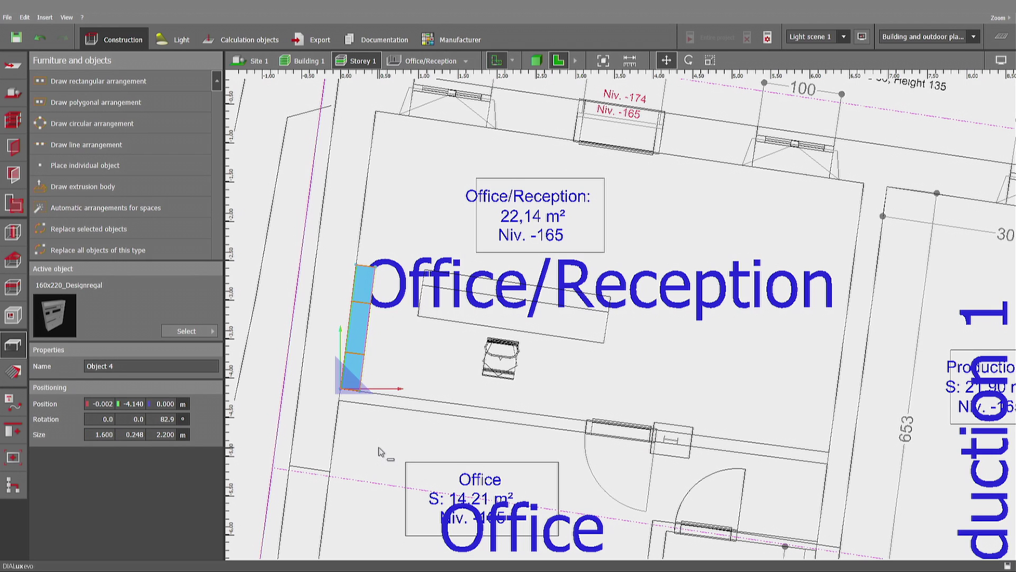
# Step: Copy the shelf and position the copy above it along the left wall
pyautogui.hotkey('ctrl', 'c')
pyautogui.hotkey('ctrl', 'v')
pyautogui.moveTo(349, 384)
pyautogui.mouseDown()
pyautogui.moveTo(391, 286)
pyautogui.moveTo(377, 270)
pyautogui.mouseUp()
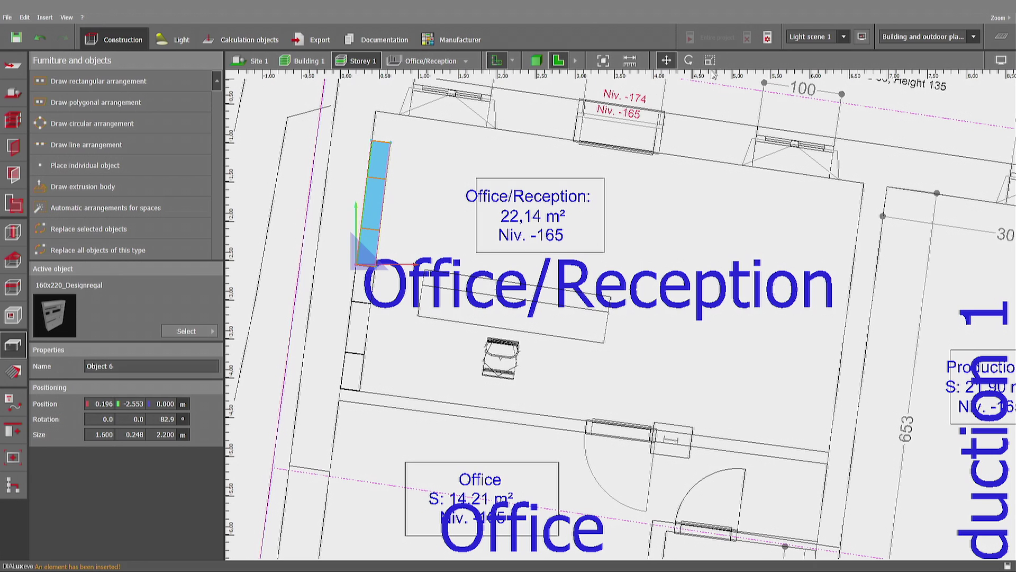
pyautogui.moveTo(384, 148); pyautogui.dragTo(386, 119)
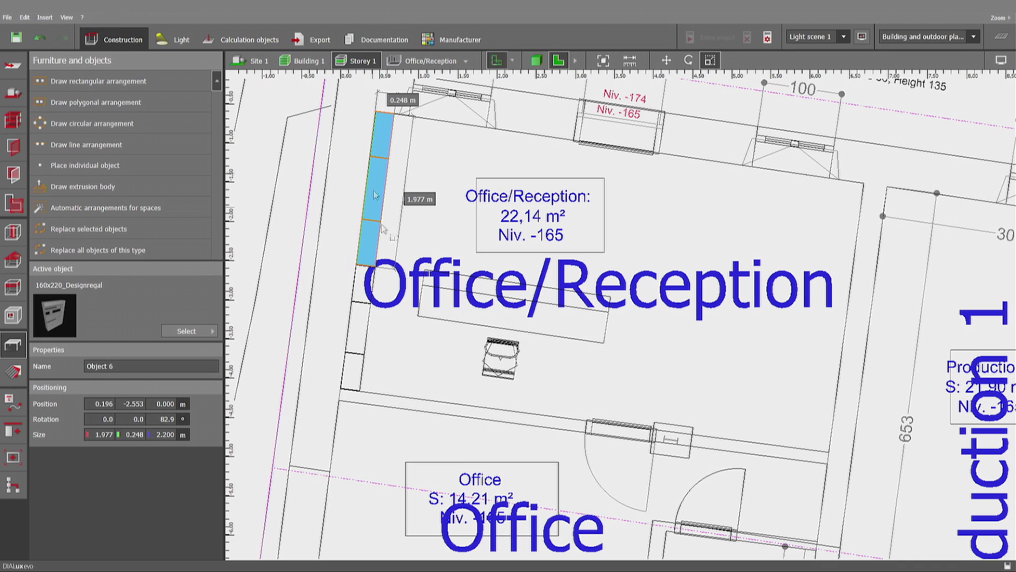
pyautogui.click(392, 346)
# Step: Copy the lower shelf over to the right wall and rotate it flush against it
pyautogui.click(362, 314)
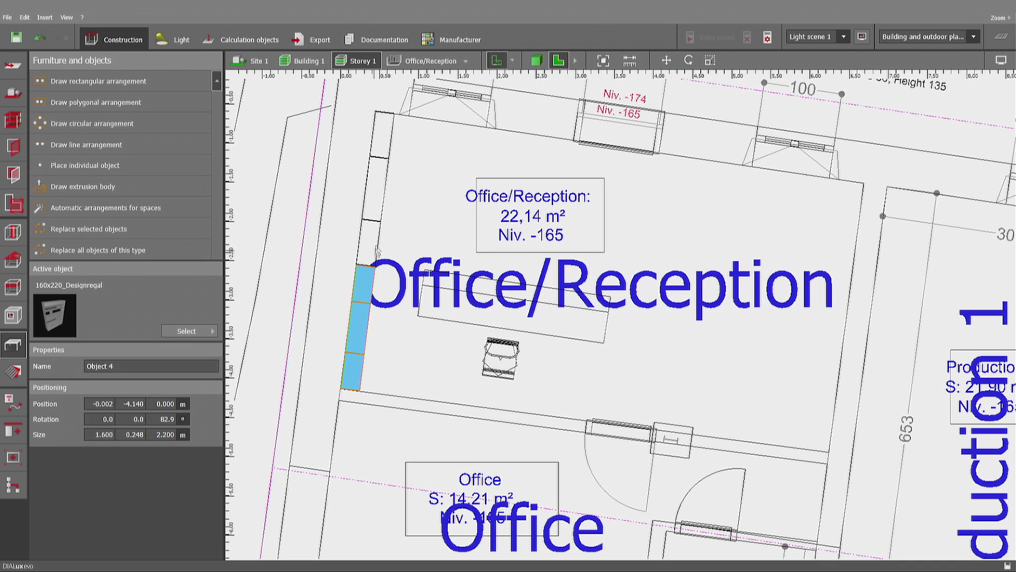
pyautogui.click(667, 61)
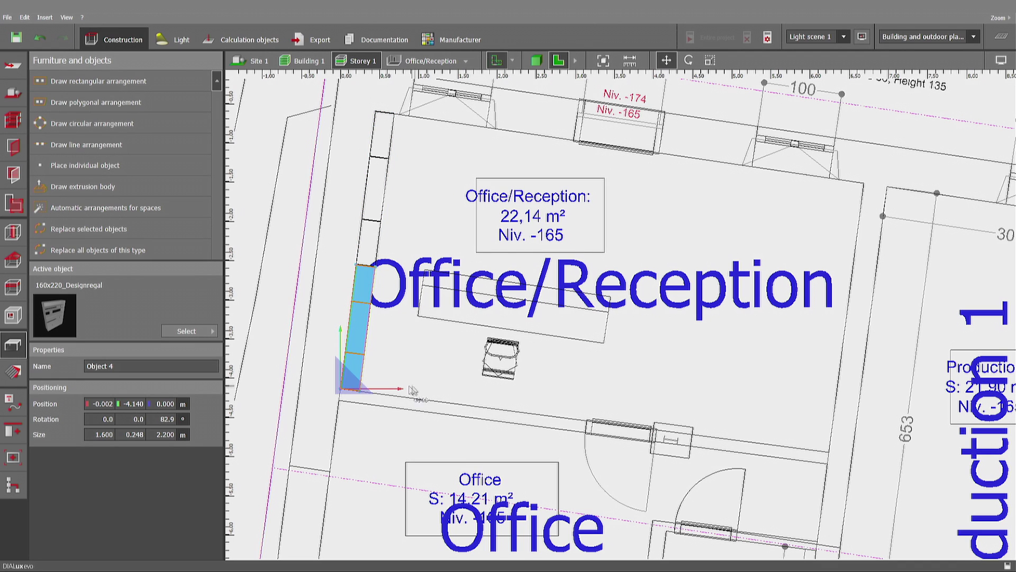
pyautogui.keyDown('ctrl'); pyautogui.moveTo(347, 397); pyautogui.dragTo(771, 305); pyautogui.keyUp('ctrl')
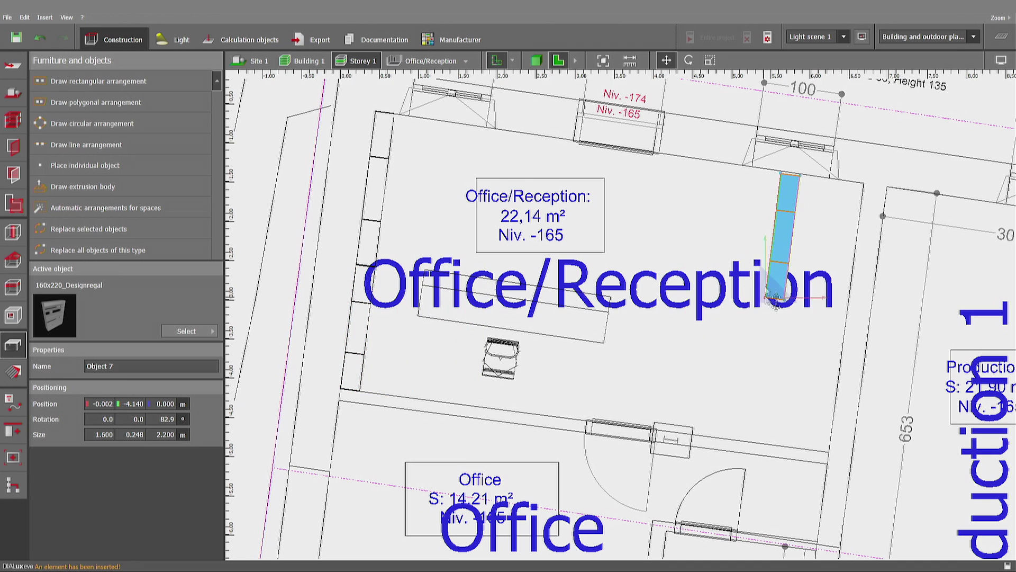
pyautogui.click(688, 60)
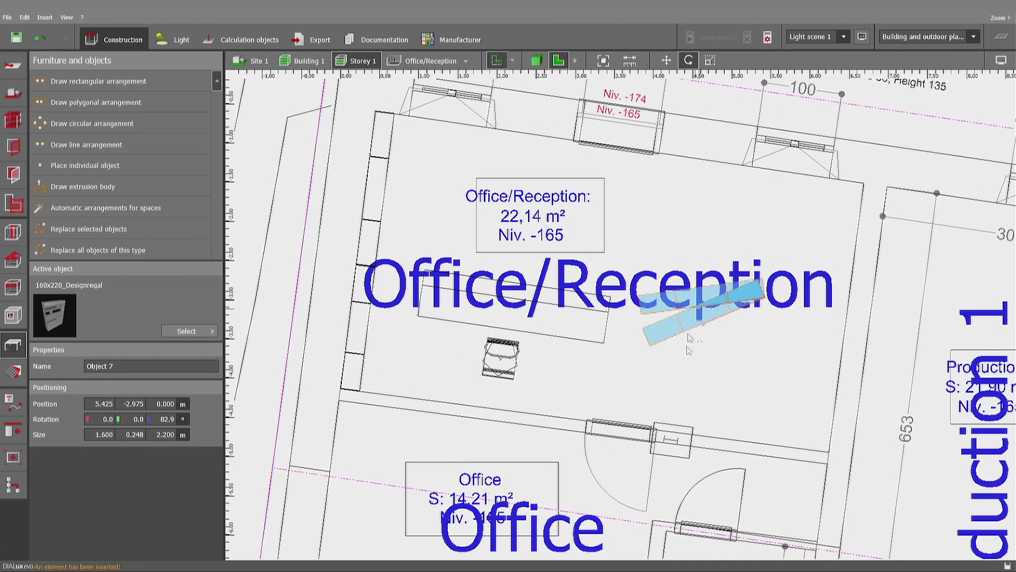
pyautogui.moveTo(778, 239)
pyautogui.mouseDown()
pyautogui.moveTo(748, 444)
pyautogui.moveTo(778, 370)
pyautogui.mouseUp()
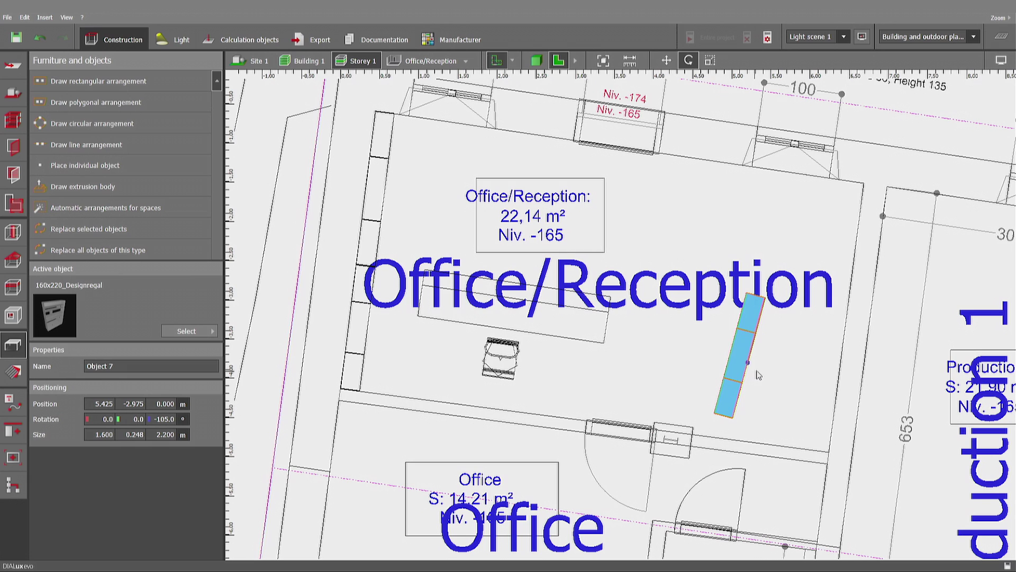
pyautogui.click(667, 60)
pyautogui.moveTo(765, 298); pyautogui.dragTo(863, 183)
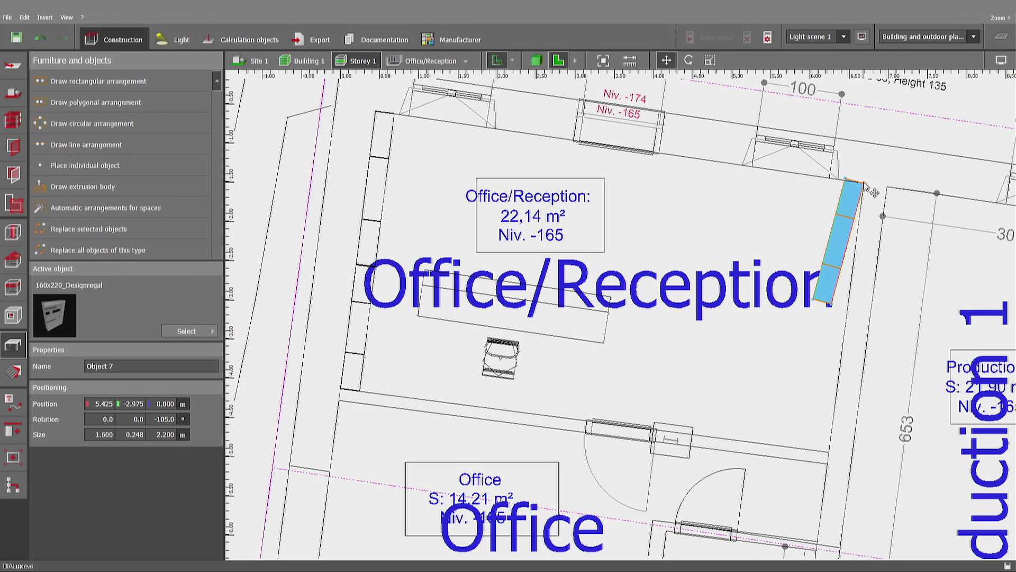
pyautogui.click(689, 60)
pyautogui.moveTo(852, 259); pyautogui.dragTo(732, 144)
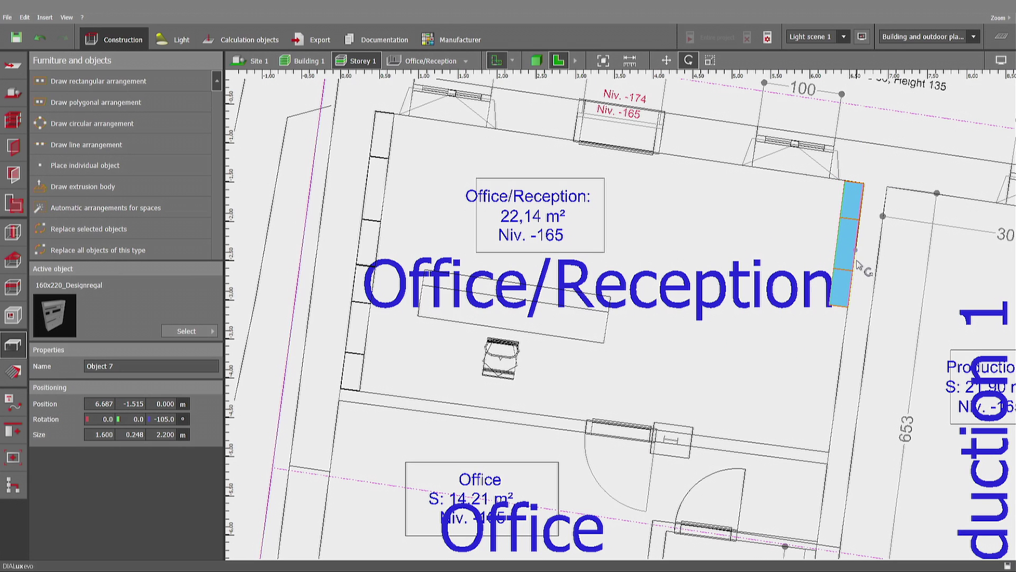
pyautogui.click(666, 61)
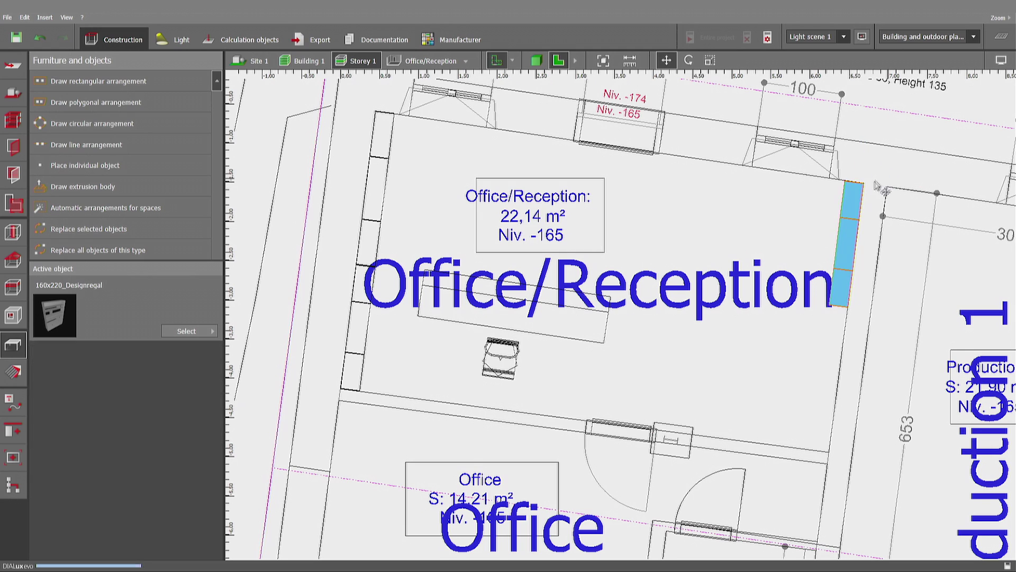
# Step: Paste a second shelf copy further down the right wall, then deselect it
pyautogui.hotkey('ctrl', 'c')
pyautogui.hotkey('ctrl', 'v')
pyautogui.moveTo(865, 186); pyautogui.dragTo(848, 309)
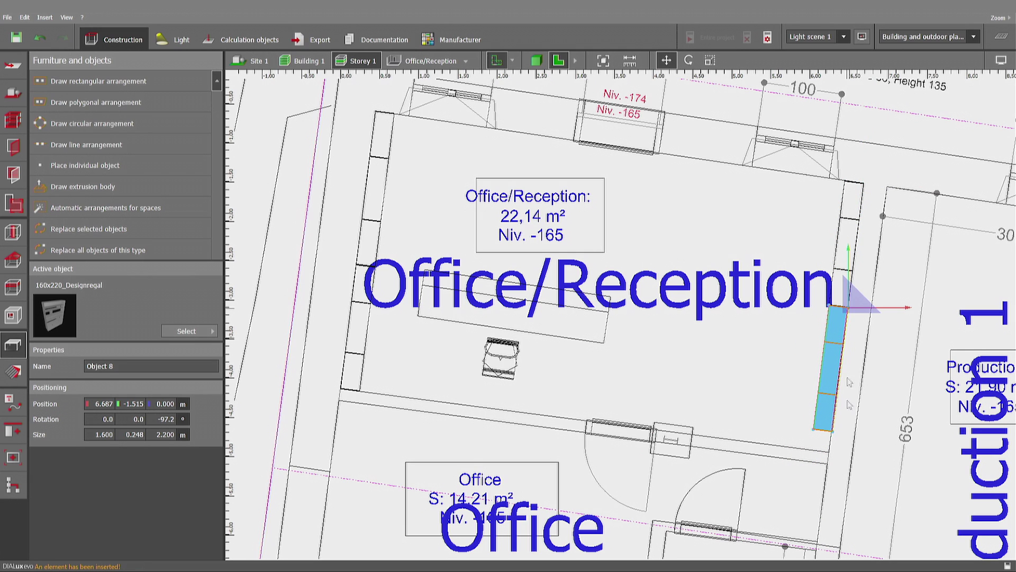
pyautogui.moveTo(824, 437); pyautogui.dragTo(835, 458)
pyautogui.click(710, 60)
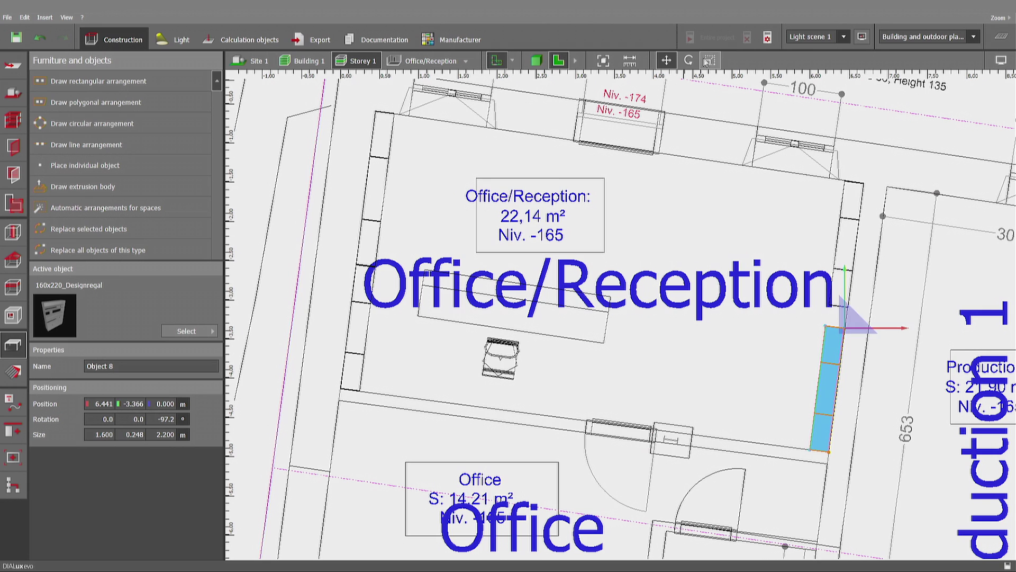
pyautogui.click(762, 261)
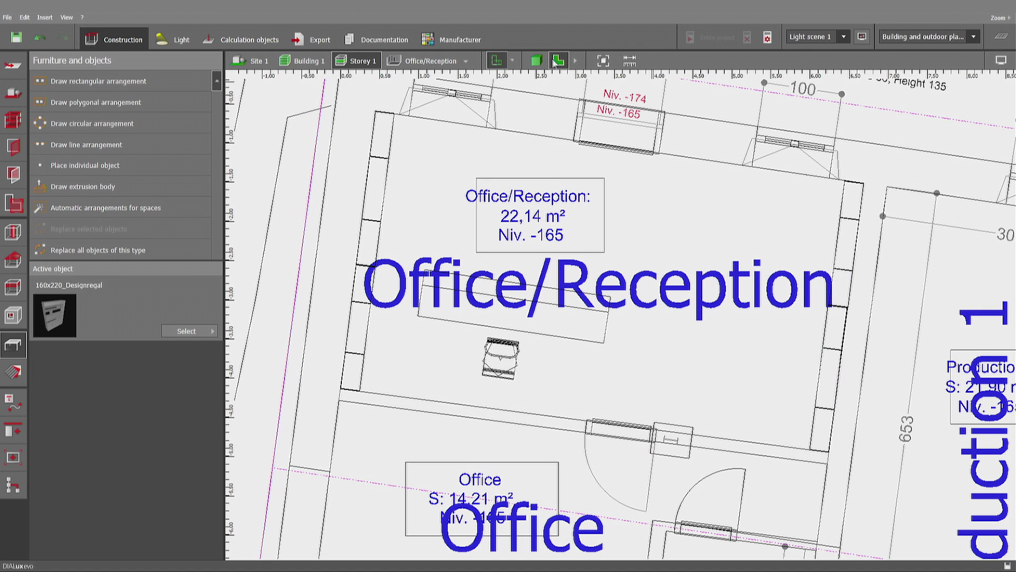
# Step: Switch to 3D, then zoom, orbit and pan to inspect the shelves, counter and stool
pyautogui.click(536, 60)
pyautogui.scroll(1, 523, 346)
pyautogui.scroll(2, 525, 348)
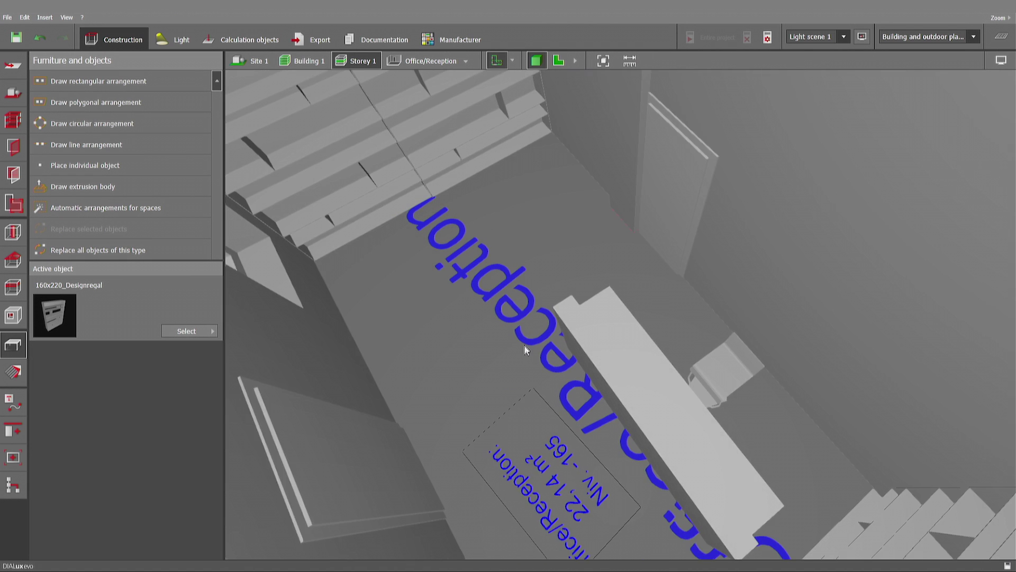
pyautogui.scroll(-2, 525, 344)
pyautogui.scroll(-1, 537, 337)
pyautogui.scroll(-2, 541, 336)
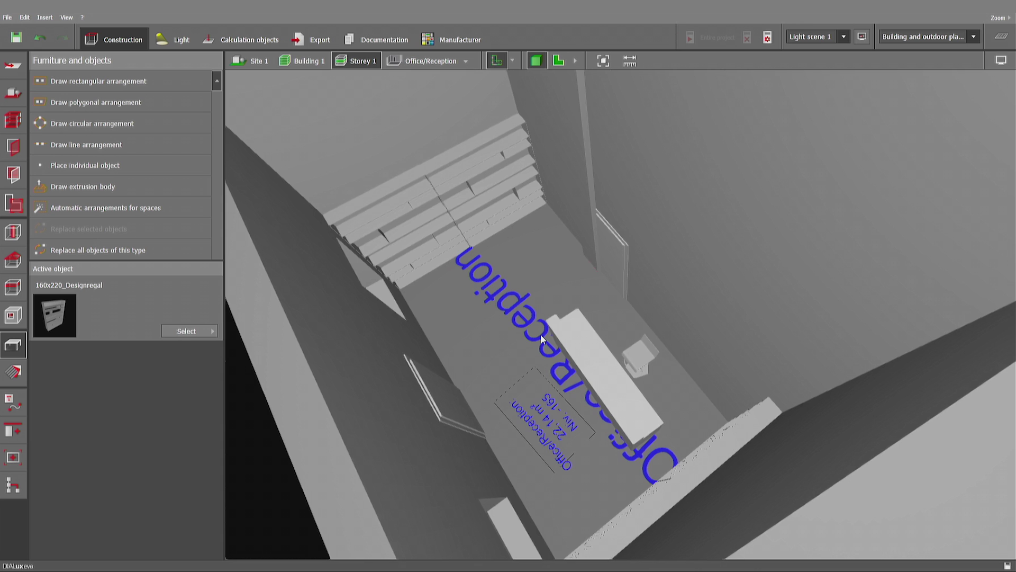
pyautogui.moveTo(541, 339)
pyautogui.mouseDown(button='right')
pyautogui.moveTo(515, 302)
pyautogui.moveTo(518, 266)
pyautogui.mouseUp(button='right')
pyautogui.moveTo(517, 266)
pyautogui.mouseDown(button='middle')
pyautogui.moveTo(522, 313)
pyautogui.moveTo(662, 302)
pyautogui.moveTo(774, 313)
pyautogui.moveTo(391, 311)
pyautogui.moveTo(516, 307)
pyautogui.mouseUp(button='middle')
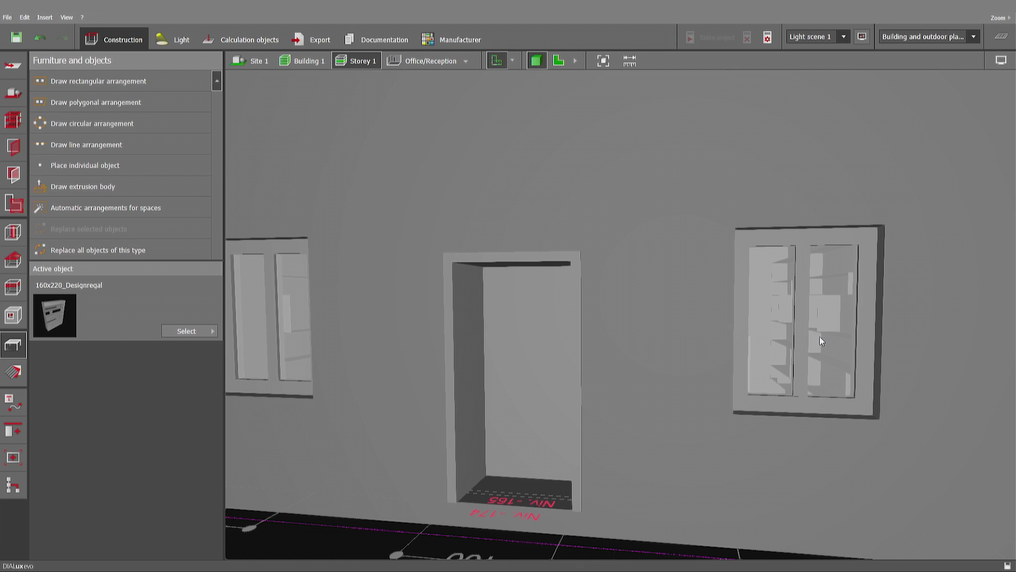
pyautogui.moveTo(687, 303)
pyautogui.mouseDown(button='right')
pyautogui.moveTo(658, 390)
pyautogui.moveTo(451, 375)
pyautogui.mouseUp(button='right')
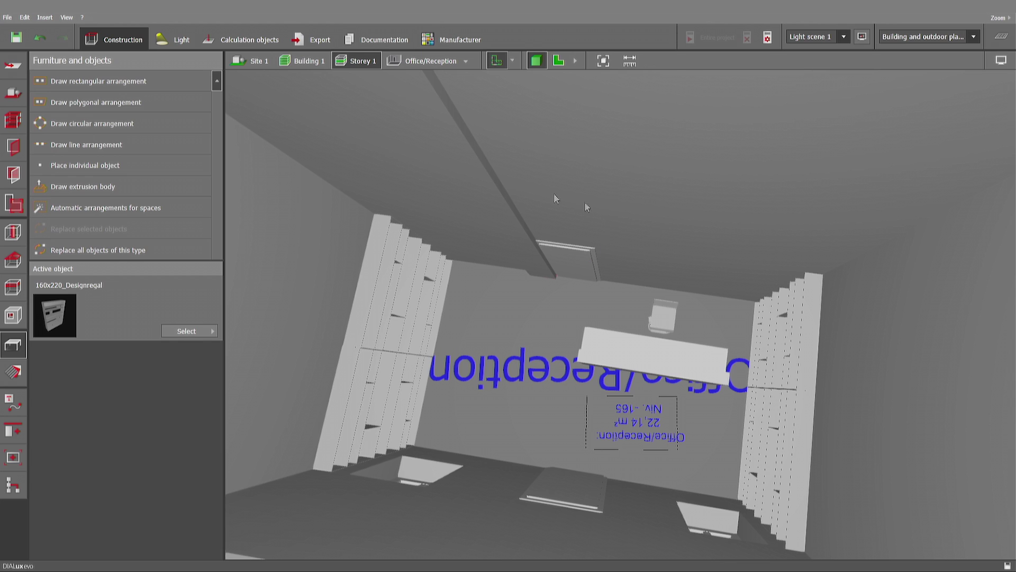
# Step: Create a new cyan-blue colour material and name it Bright Blue
pyautogui.click(182, 331)
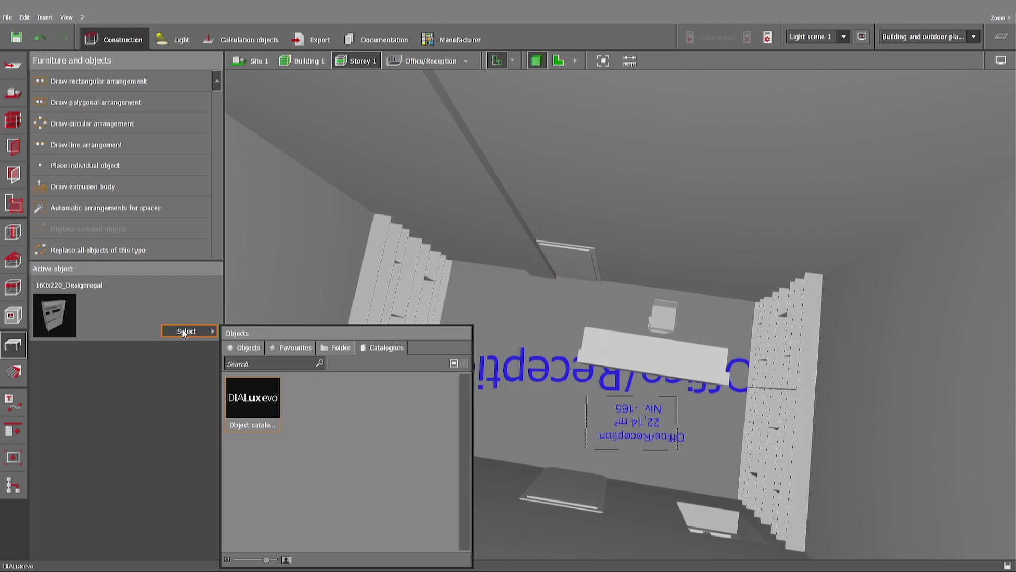
pyautogui.click(21, 371)
pyautogui.moveTo(187, 377); pyautogui.dragTo(144, 385)
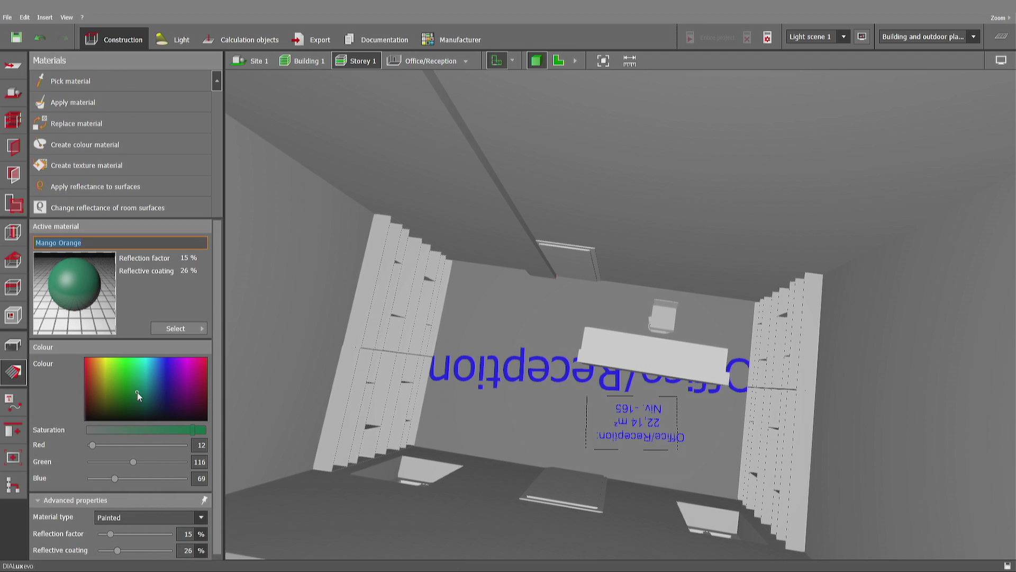
pyautogui.moveTo(144, 385); pyautogui.dragTo(205, 379)
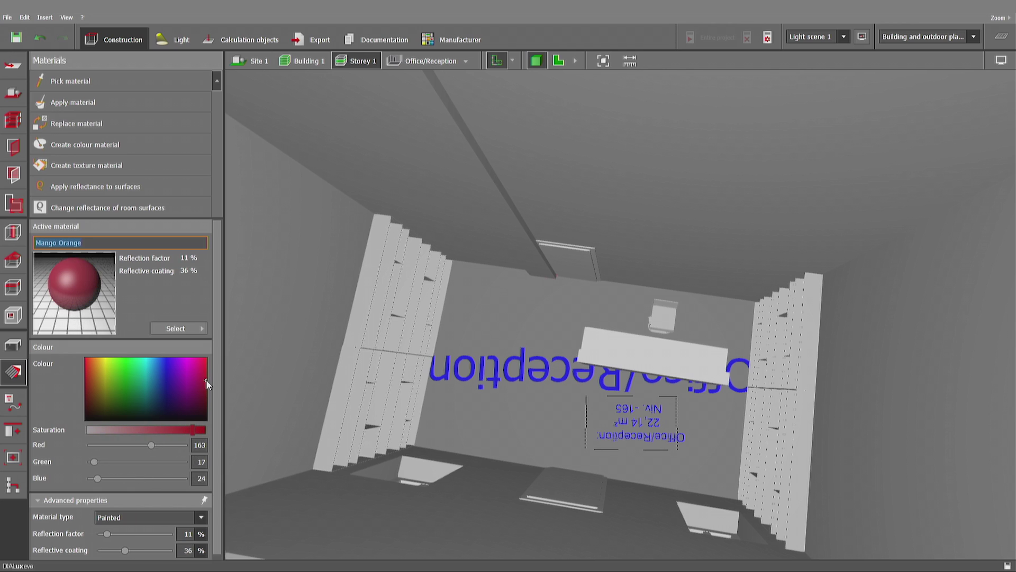
pyautogui.click(151, 365)
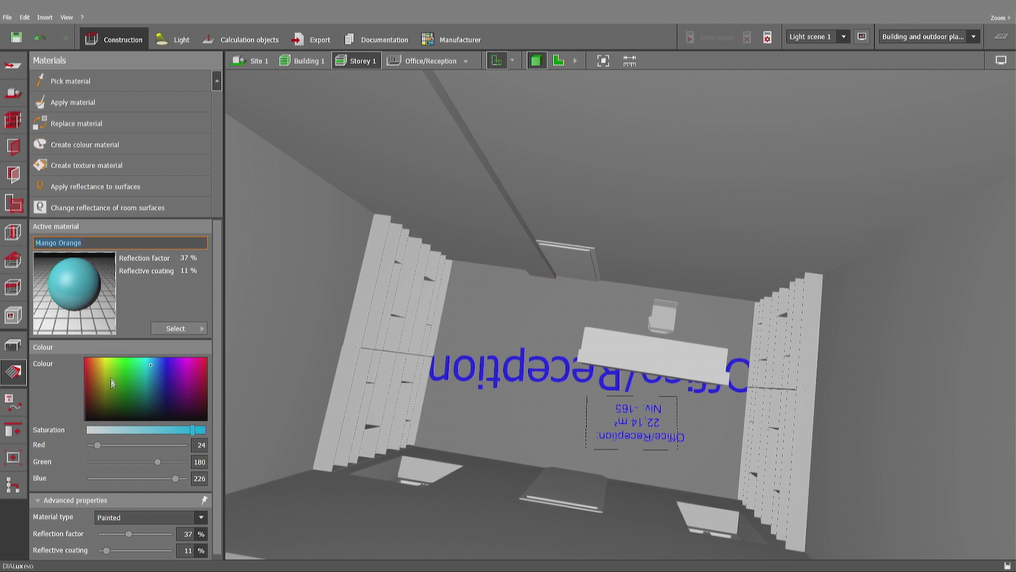
pyautogui.moveTo(83, 243); pyautogui.dragTo(63, 243)
pyautogui.write('Bright Blue')
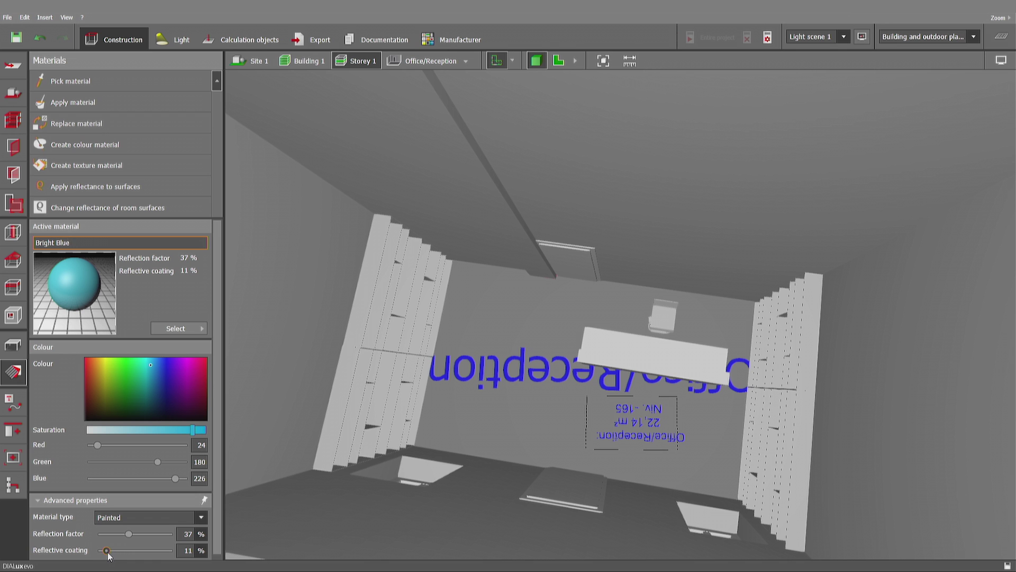
# Step: Make Bright Blue metallic with 33% reflection factor and 16% reflective coating
pyautogui.moveTo(107, 552)
pyautogui.mouseDown()
pyautogui.moveTo(153, 551)
pyautogui.moveTo(113, 551)
pyautogui.mouseUp()
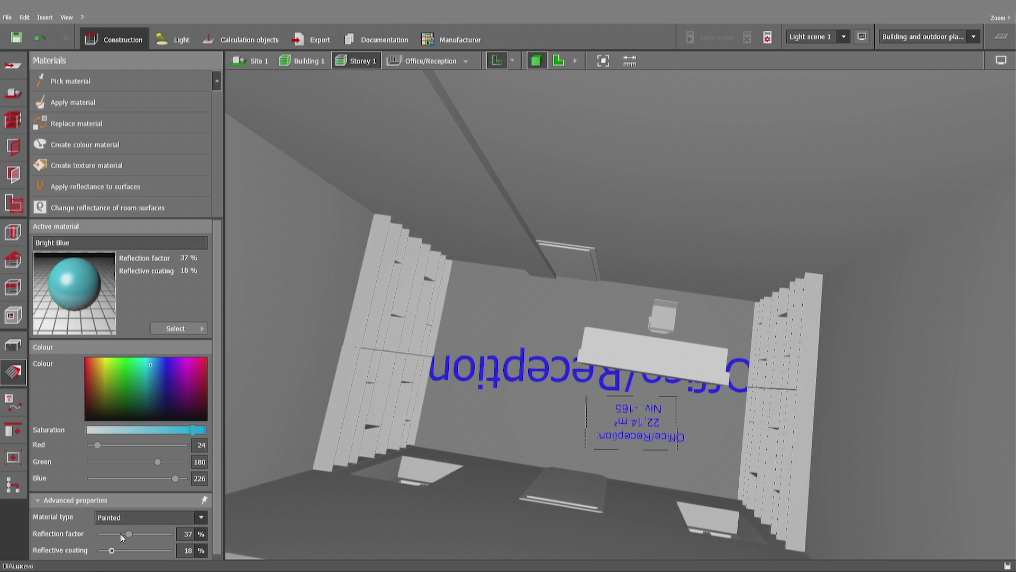
pyautogui.moveTo(128, 534)
pyautogui.mouseDown()
pyautogui.moveTo(117, 534)
pyautogui.moveTo(172, 524)
pyautogui.mouseUp()
pyautogui.click(202, 500)
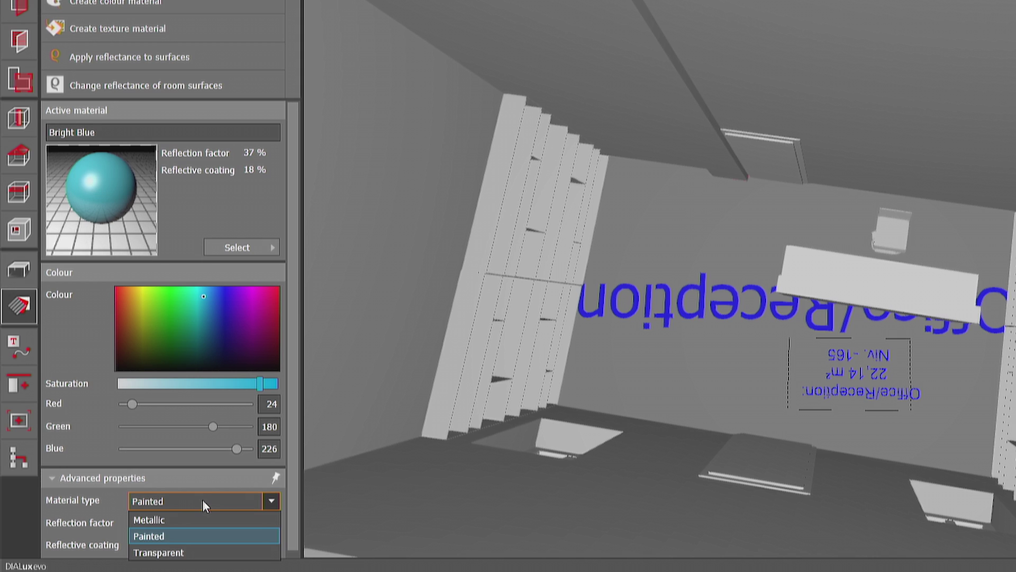
pyautogui.click(163, 520)
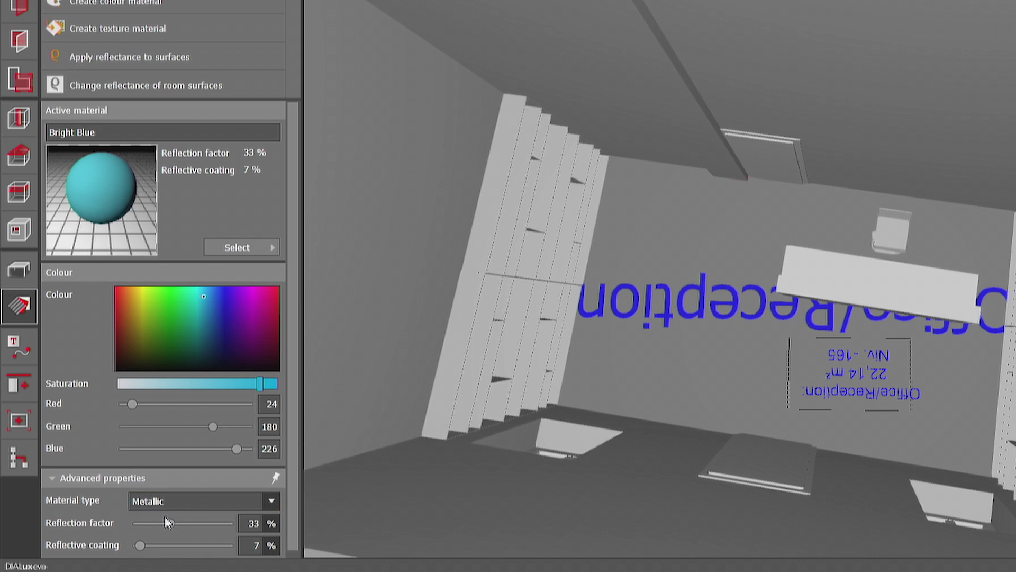
pyautogui.moveTo(139, 546)
pyautogui.mouseDown()
pyautogui.moveTo(197, 546)
pyautogui.moveTo(148, 548)
pyautogui.mouseUp()
pyautogui.click(154, 501)
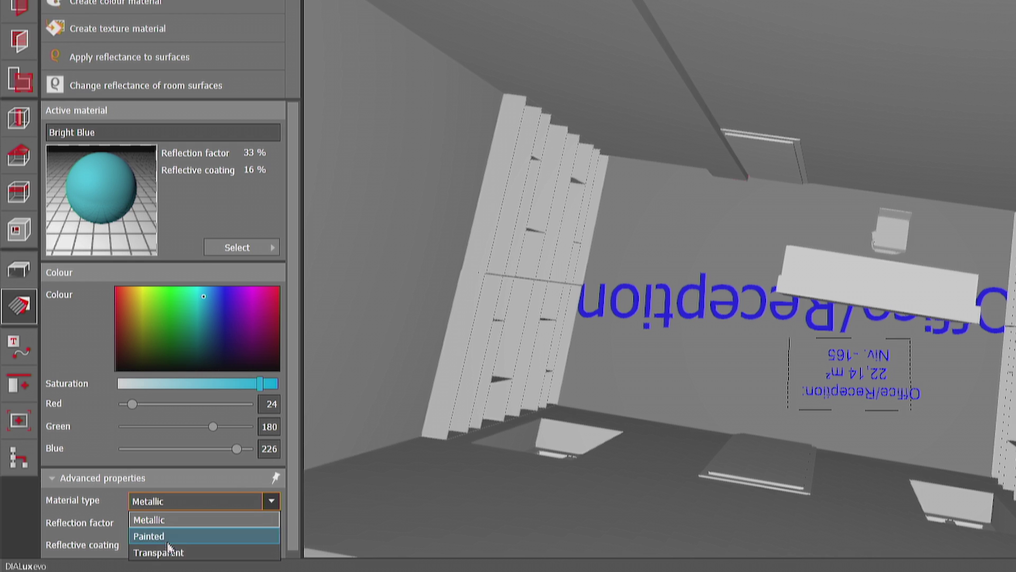
pyautogui.click(100, 473)
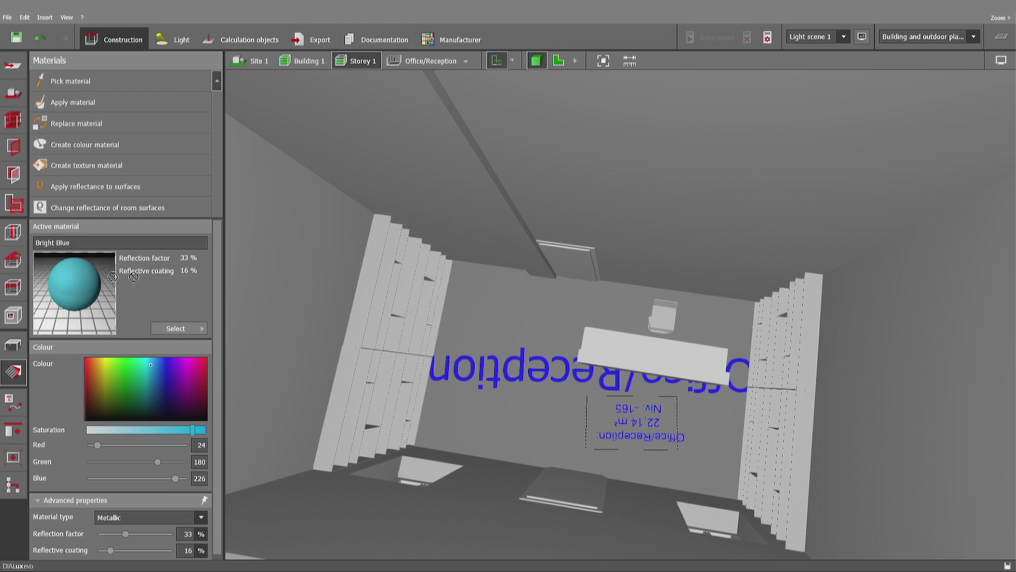
# Step: Drop Bright Blue onto the Office/Reception room's walls and orbit to check the result
pyautogui.moveTo(81, 275); pyautogui.dragTo(697, 201)
pyautogui.scroll(-3, 696, 198)
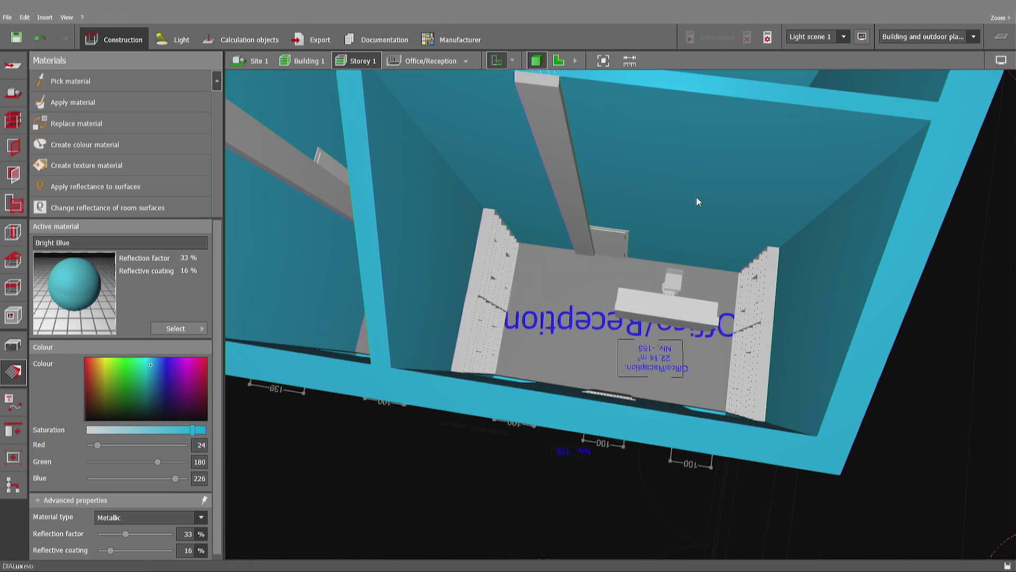
pyautogui.moveTo(696, 197); pyautogui.dragTo(665, 234, button='middle')
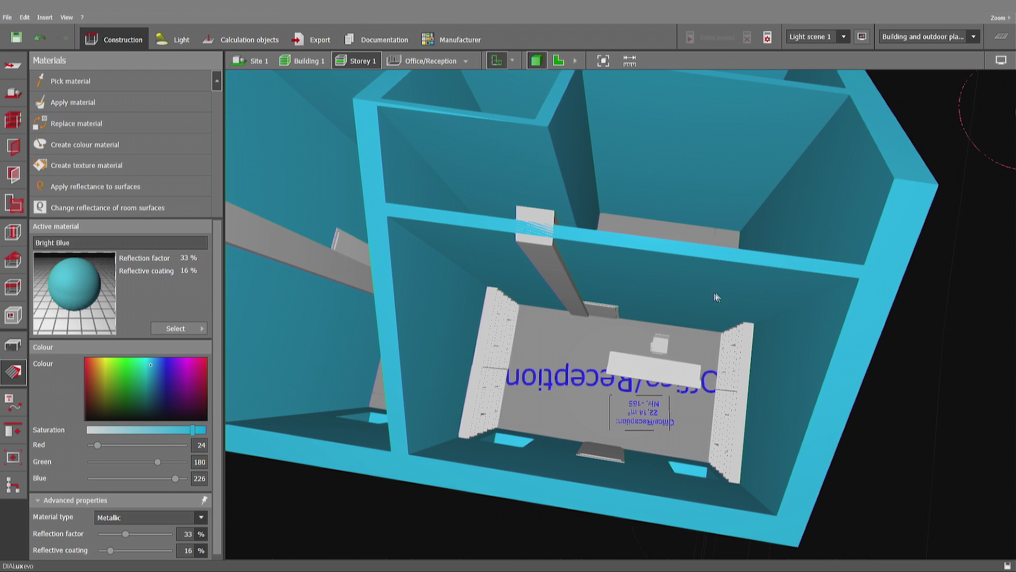
# Step: Undo the all-over blue and paint the left and right parts of the far wall Bright Blue
pyautogui.click(42, 44)
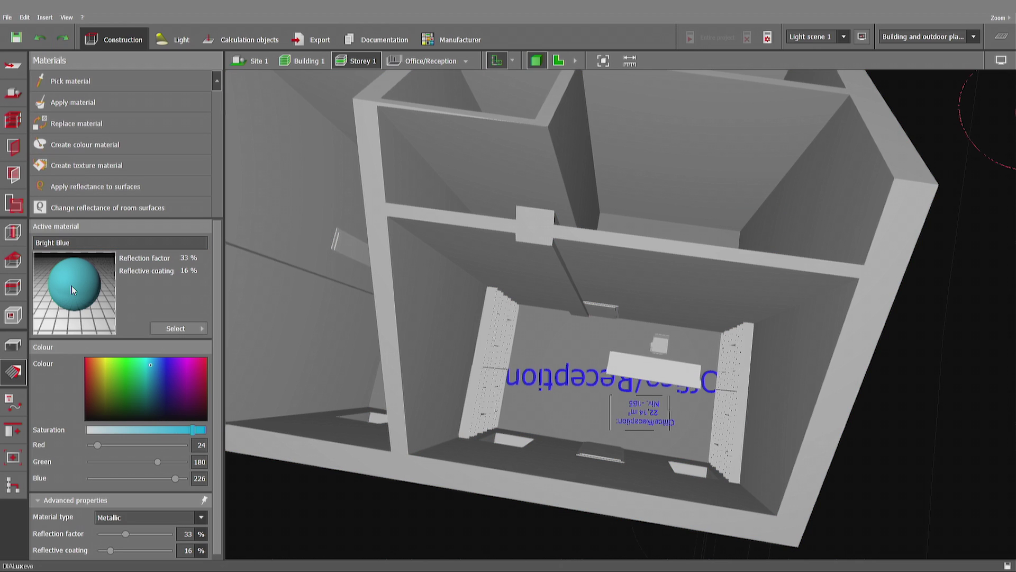
pyautogui.click(489, 254)
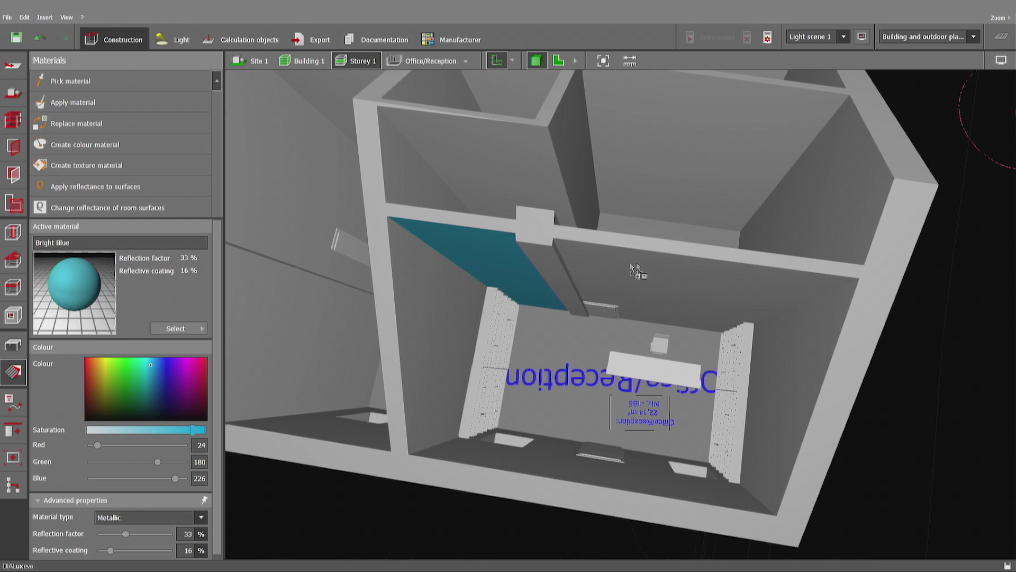
pyautogui.click(675, 271)
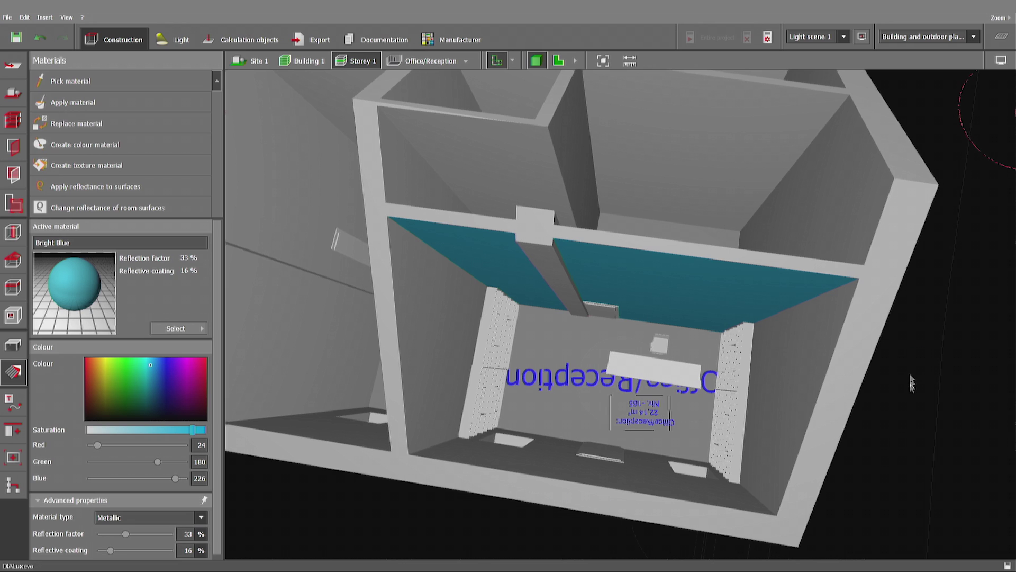
pyautogui.click(173, 327)
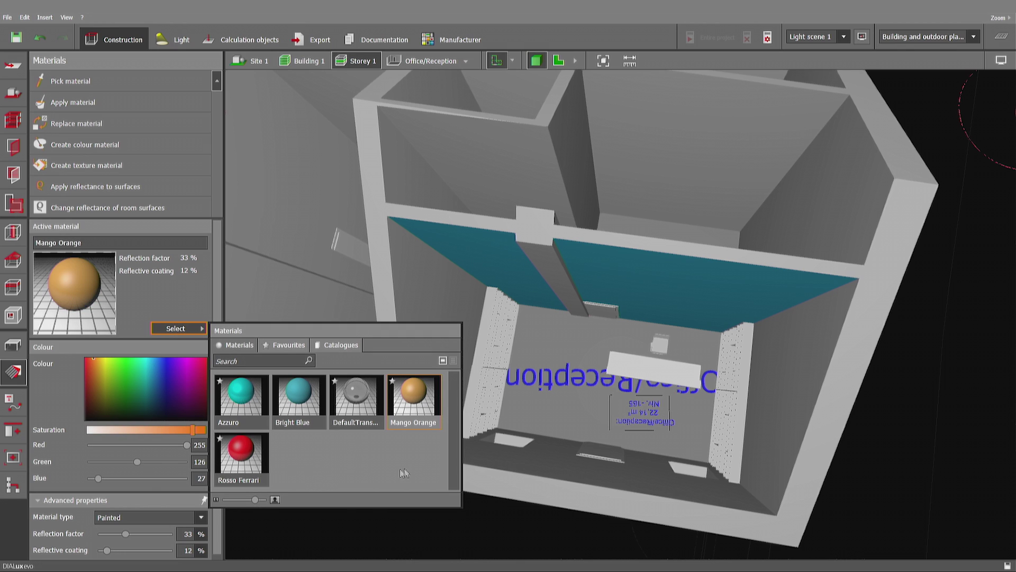
pyautogui.click(343, 349)
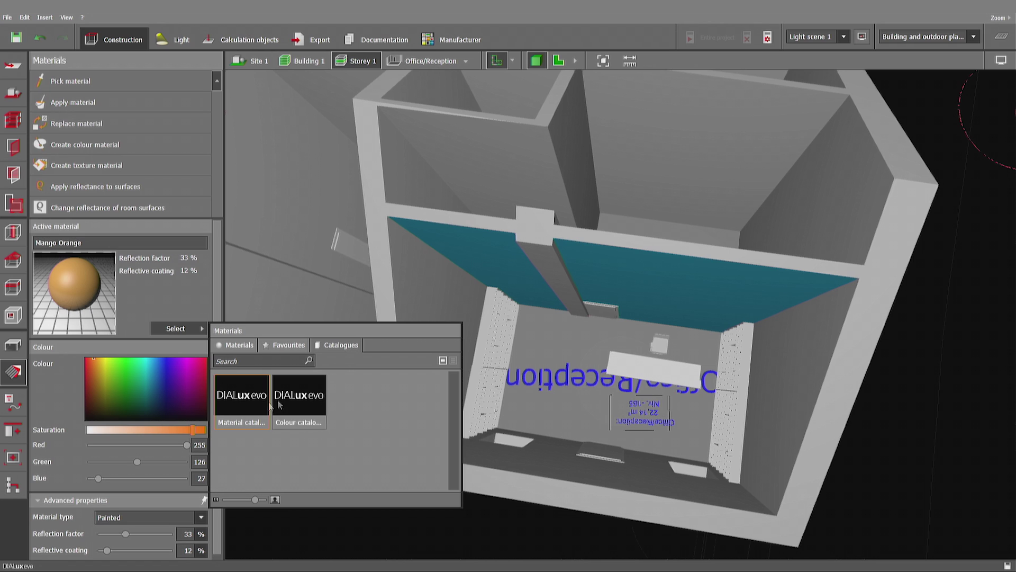
pyautogui.click(309, 414)
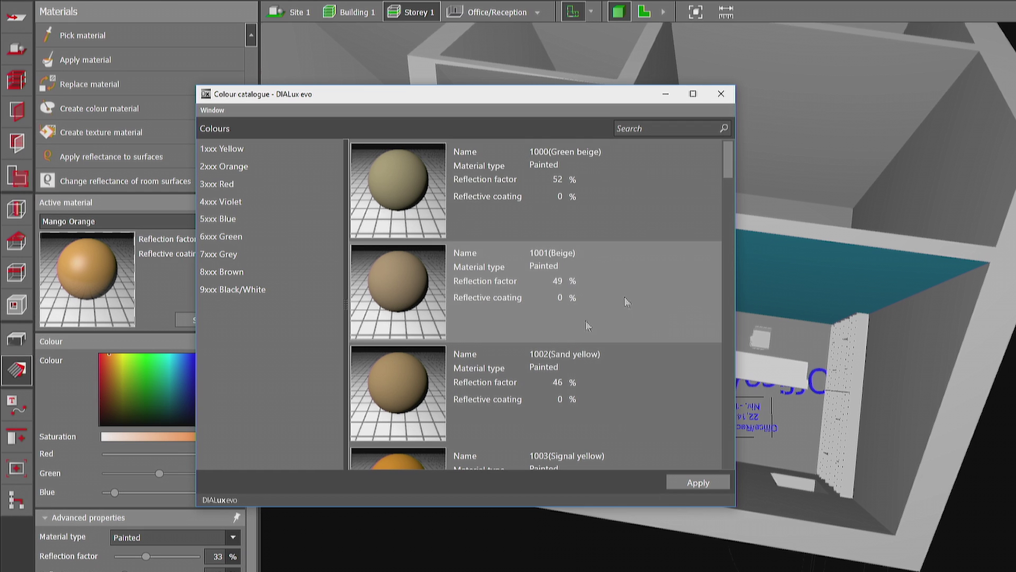
pyautogui.scroll(-5, 636, 239)
pyautogui.moveTo(734, 218); pyautogui.dragTo(729, 302)
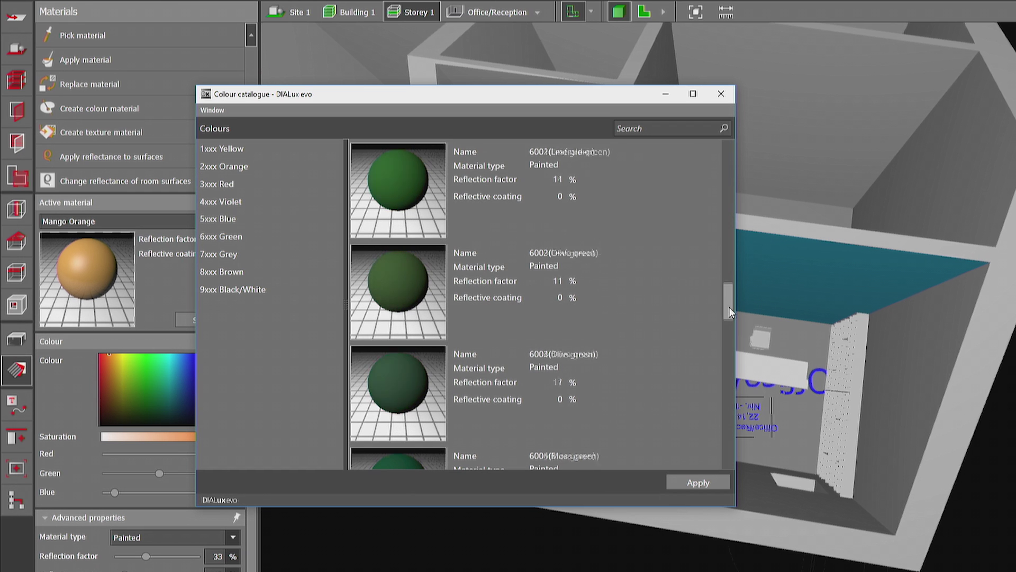
pyautogui.click(646, 129)
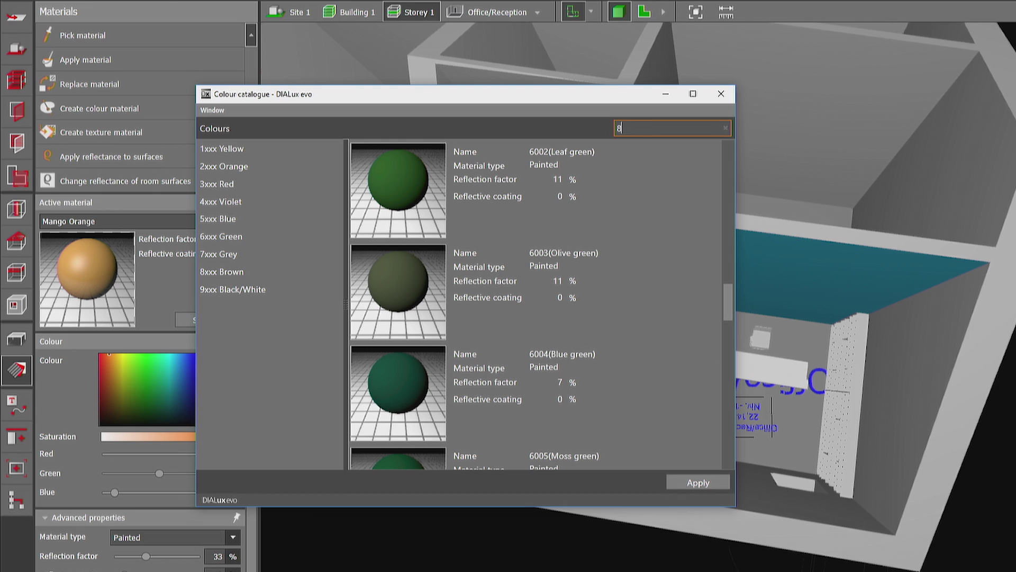
pyautogui.write('000')
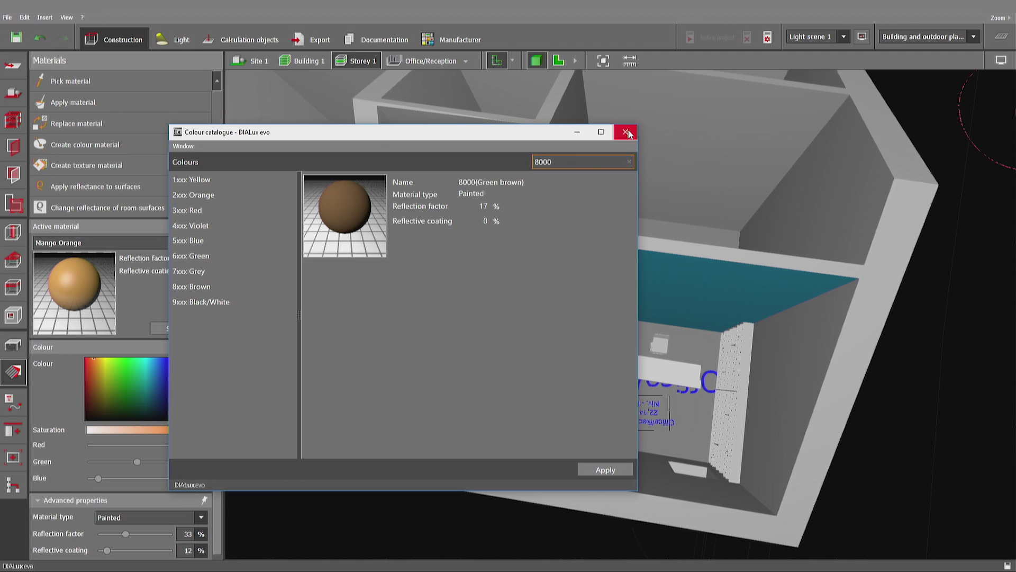
pyautogui.click(627, 133)
pyautogui.click(175, 328)
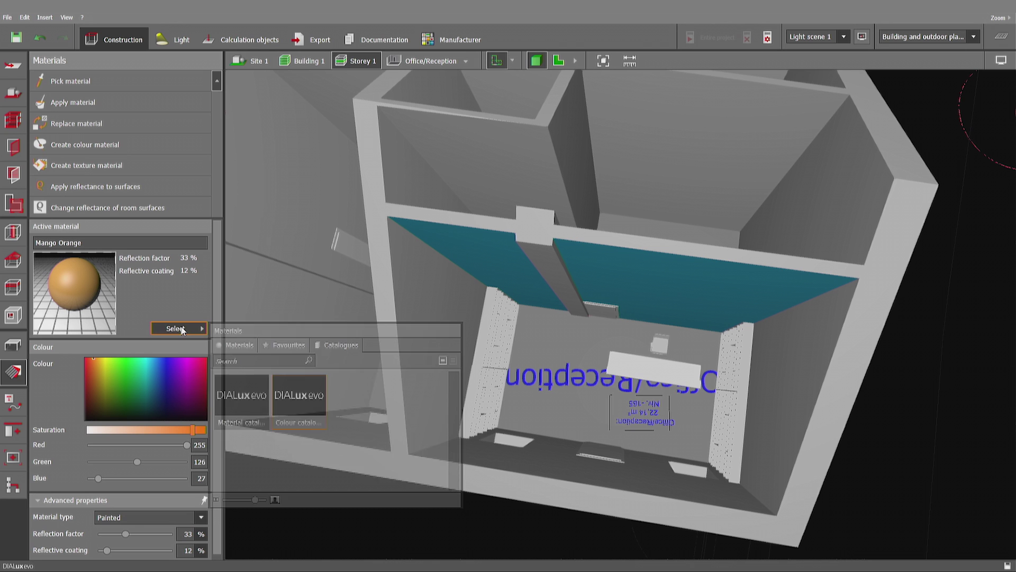
pyautogui.click(261, 399)
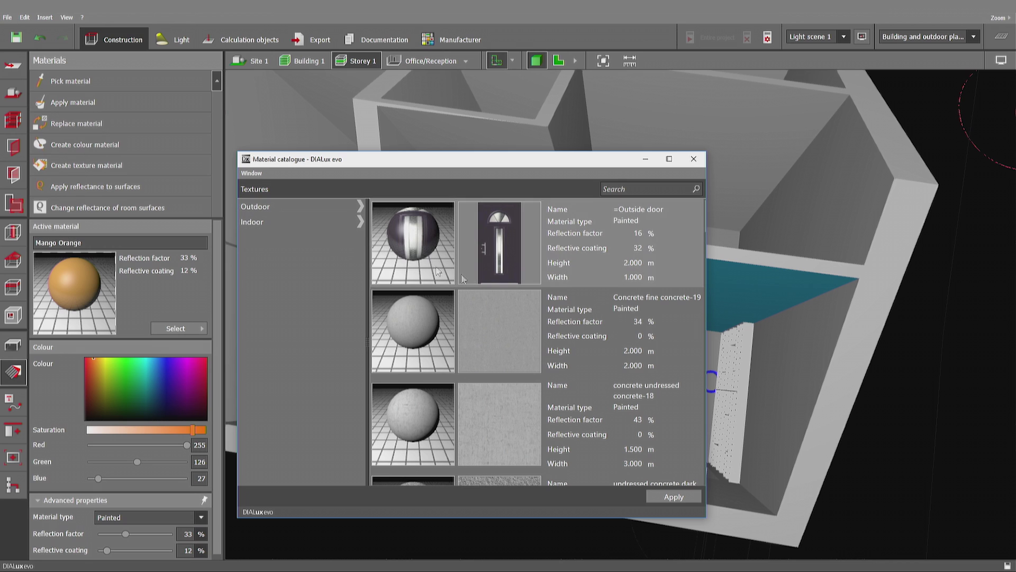
pyautogui.click(646, 190)
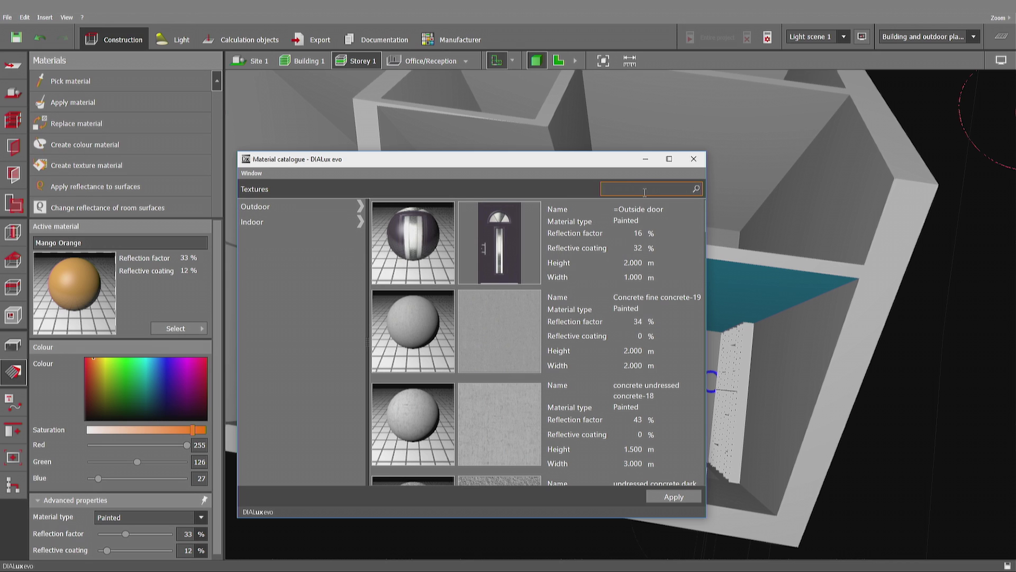
pyautogui.write('plas')
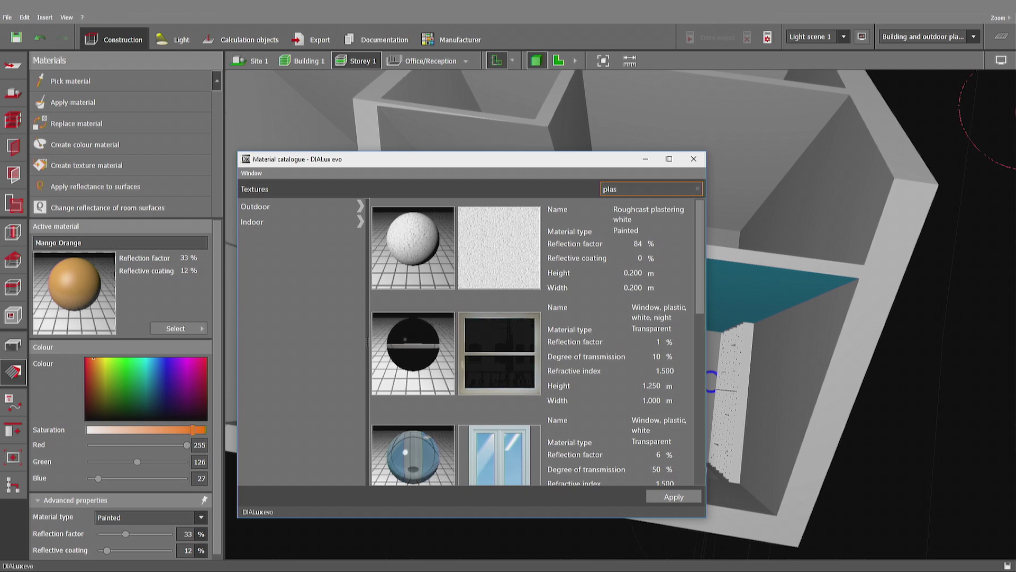
pyautogui.write('t')
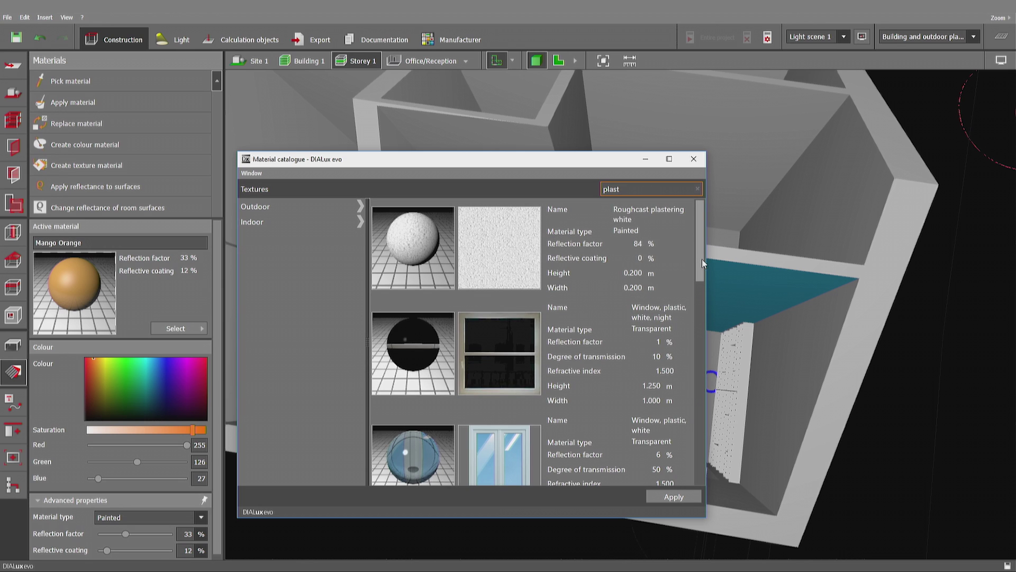
pyautogui.moveTo(702, 294); pyautogui.dragTo(708, 441)
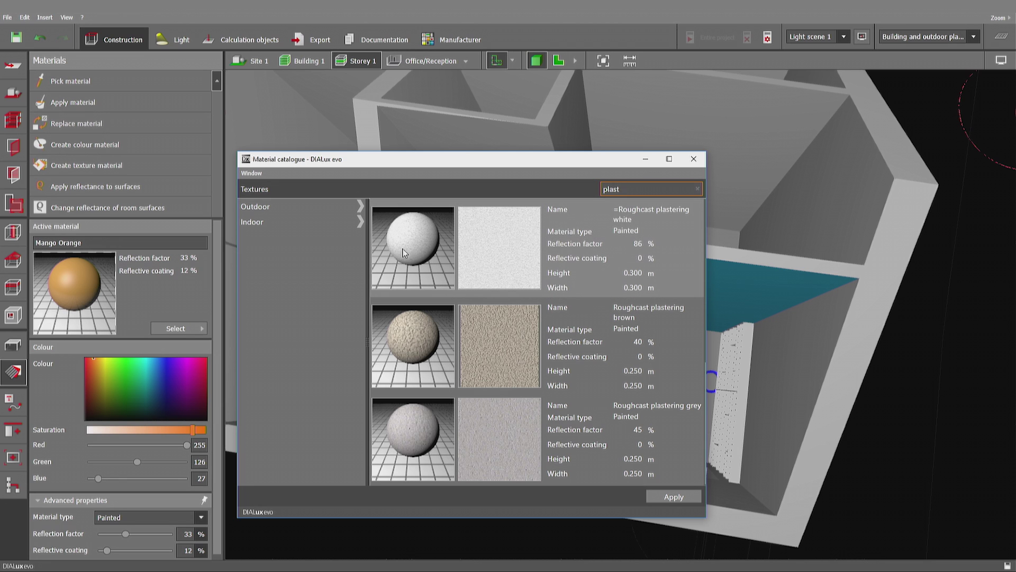
# Step: Close the material catalogue and zoom and orbit toward the blue Office/Reception wall
pyautogui.click(836, 229)
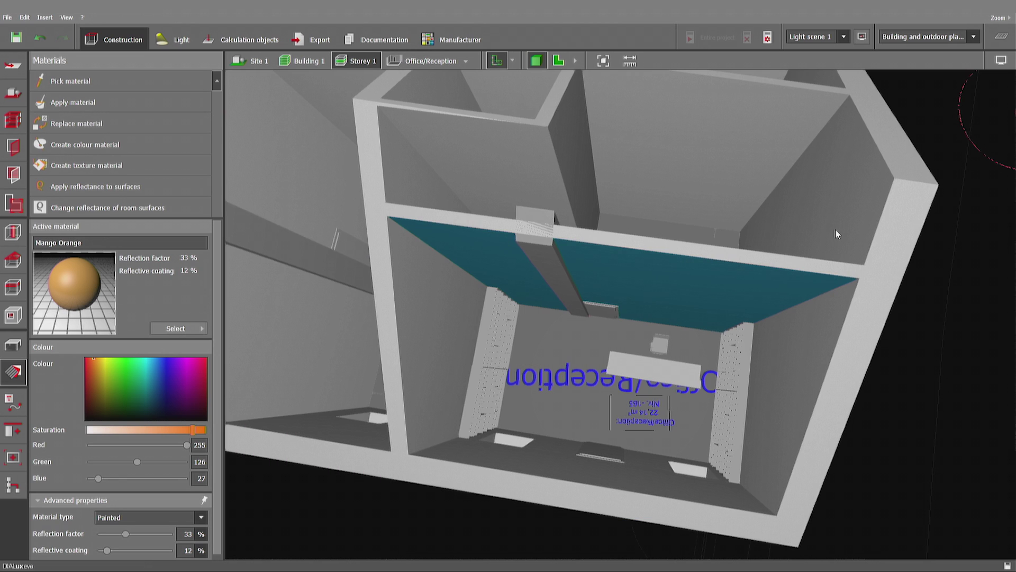
pyautogui.scroll(3, 795, 403)
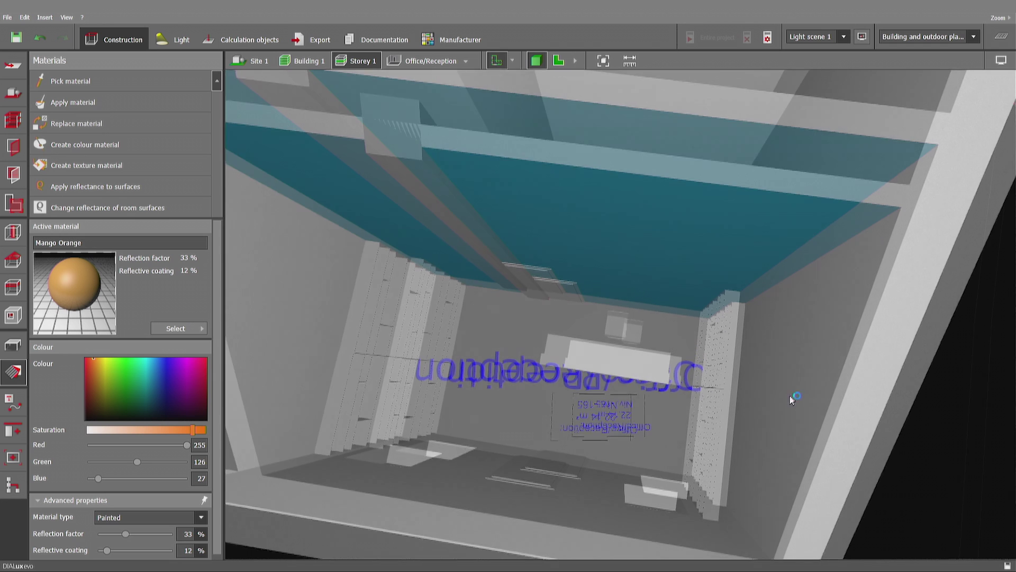
pyautogui.scroll(2, 810, 376)
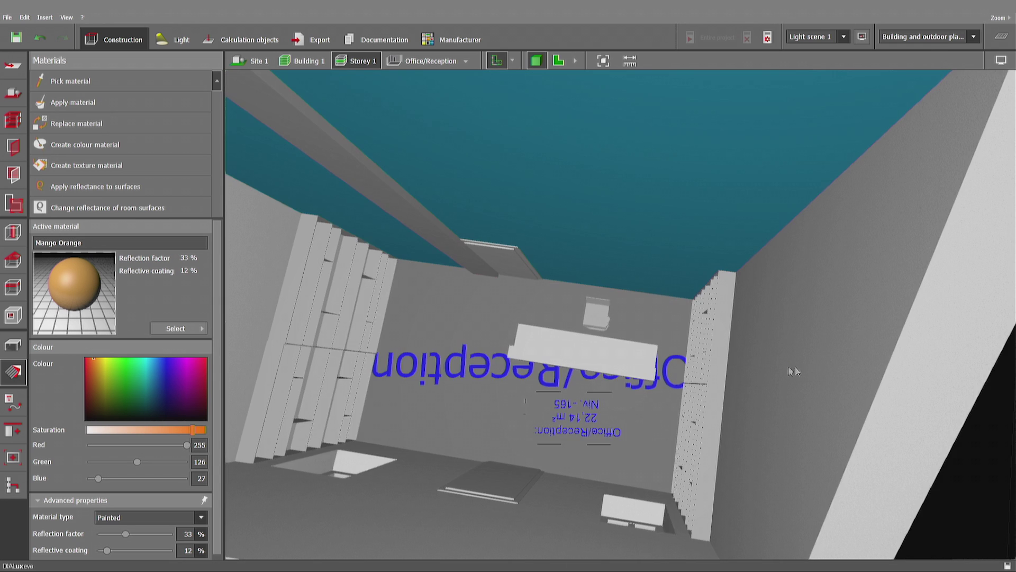
pyautogui.moveTo(826, 361)
pyautogui.mouseDown(button='right')
pyautogui.moveTo(810, 371)
pyautogui.moveTo(839, 351)
pyautogui.mouseUp(button='right')
pyautogui.scroll(3, 844, 318)
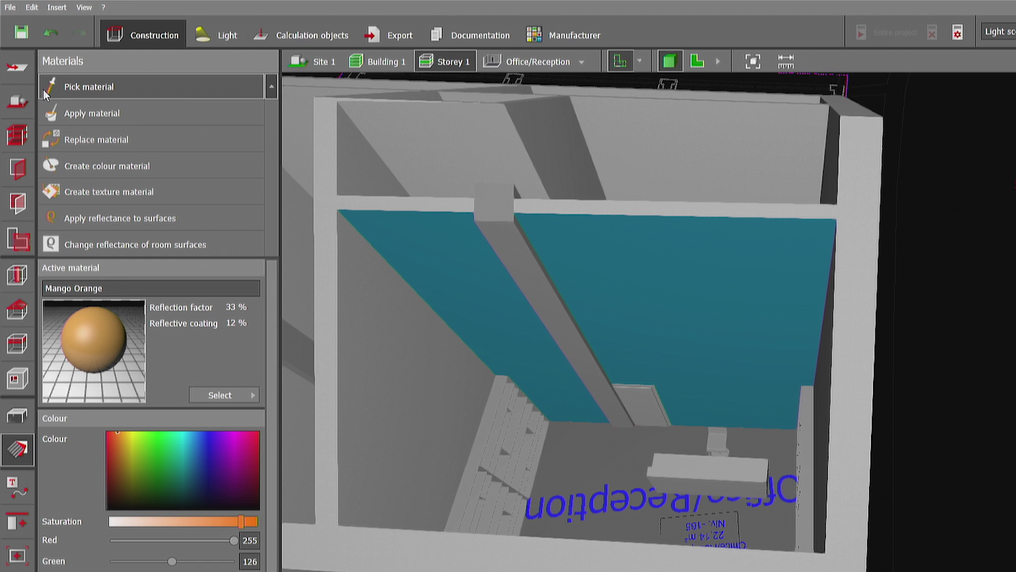
# Step: Pick DefaultTransparent from a window pane and apply it to the door panel
pyautogui.moveTo(508, 450)
pyautogui.mouseDown(button='middle')
pyautogui.moveTo(532, 428)
pyautogui.moveTo(567, 302)
pyautogui.moveTo(554, 357)
pyautogui.mouseUp(button='middle')
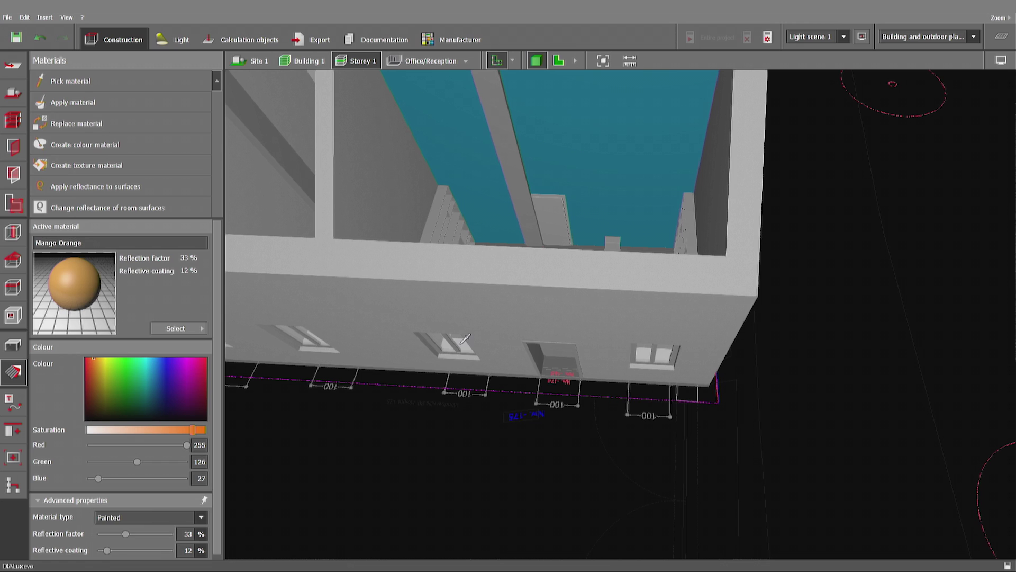
pyautogui.click(460, 344)
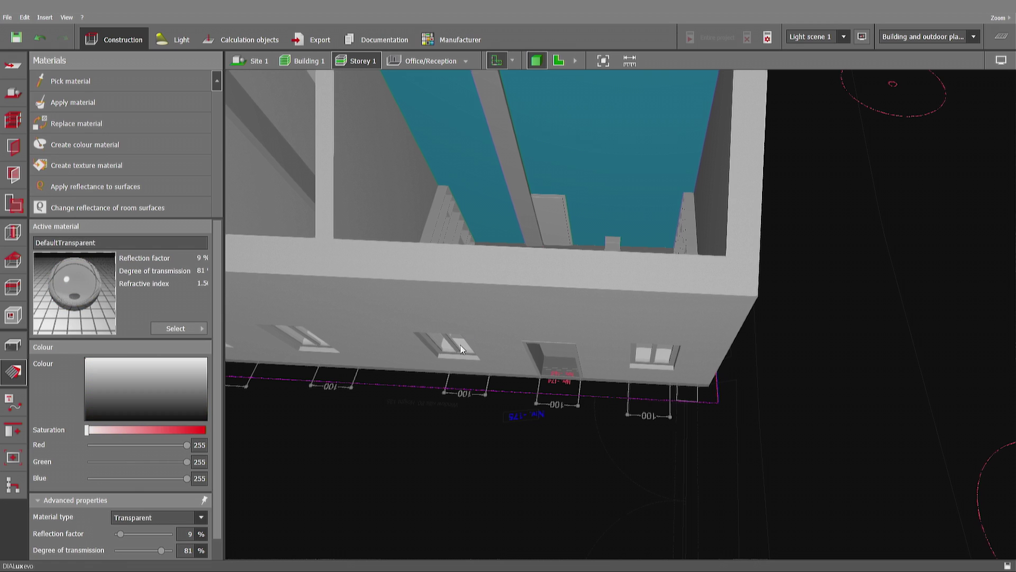
pyautogui.moveTo(496, 254); pyautogui.dragTo(458, 249, button='middle')
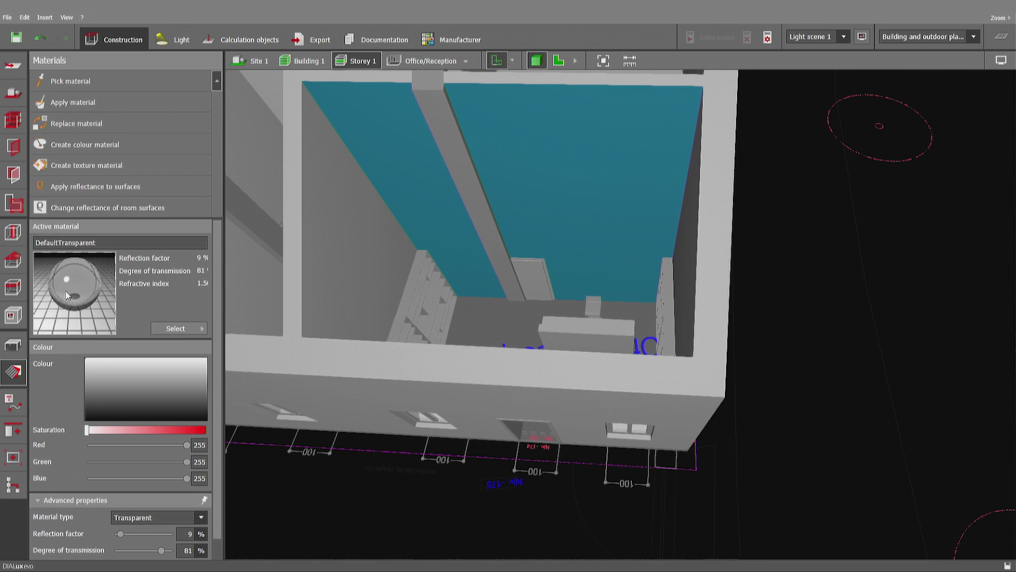
pyautogui.click(533, 286)
pyautogui.moveTo(533, 283); pyautogui.dragTo(582, 366, button='middle')
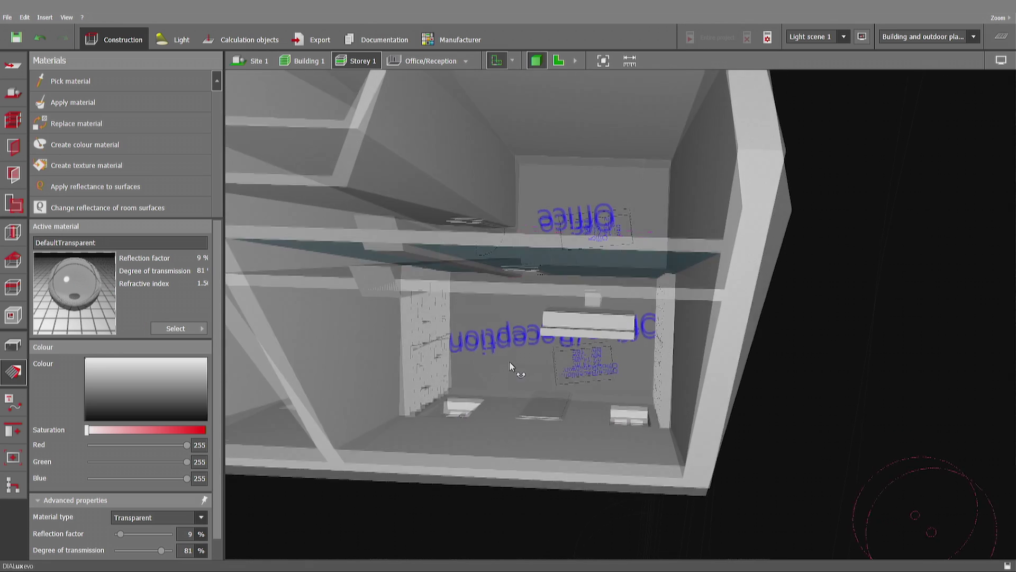
pyautogui.moveTo(511, 391)
pyautogui.mouseDown(button='middle')
pyautogui.moveTo(510, 329)
pyautogui.moveTo(536, 273)
pyautogui.mouseUp(button='middle')
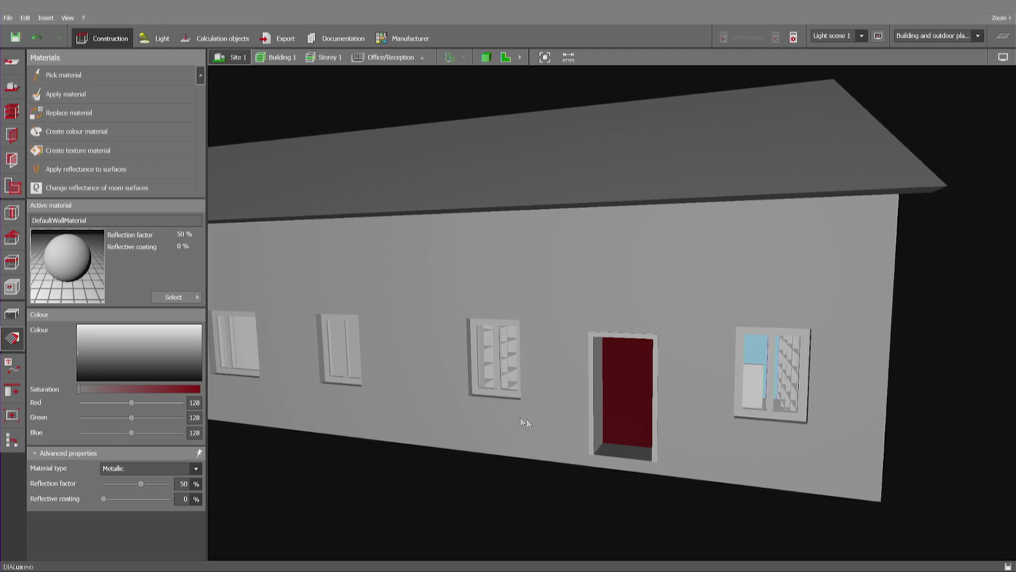
pyautogui.moveTo(522, 420); pyautogui.dragTo(535, 417, button='middle')
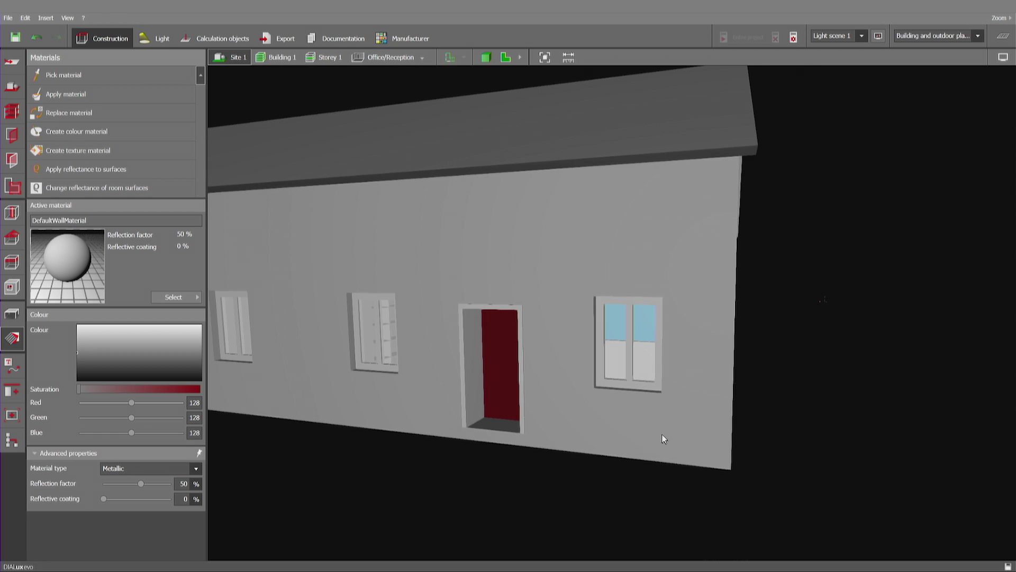
pyautogui.moveTo(642, 404); pyautogui.dragTo(605, 275, button='middle')
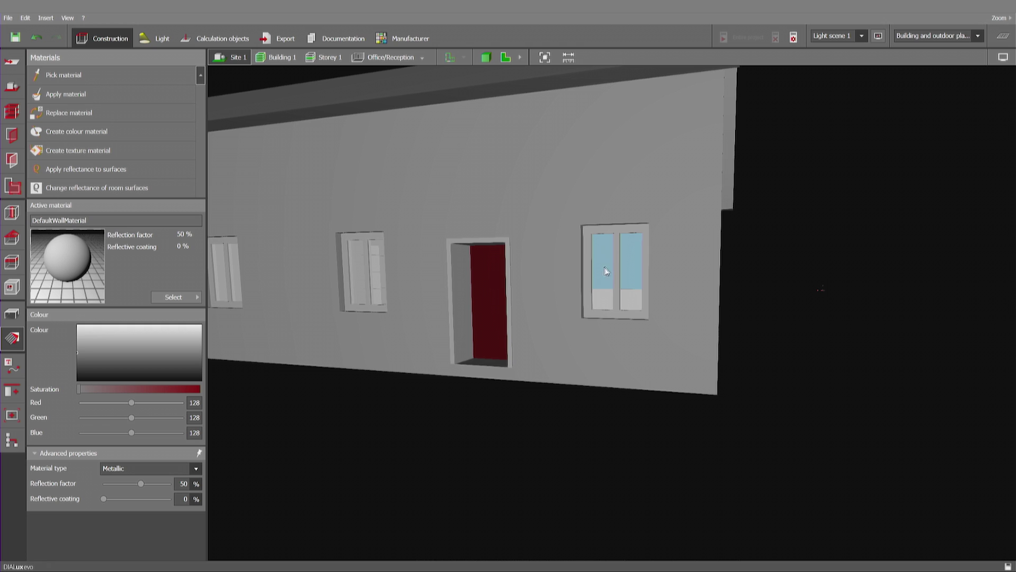
pyautogui.moveTo(589, 282)
pyautogui.mouseDown(button='middle')
pyautogui.moveTo(571, 302)
pyautogui.moveTo(582, 318)
pyautogui.mouseUp(button='middle')
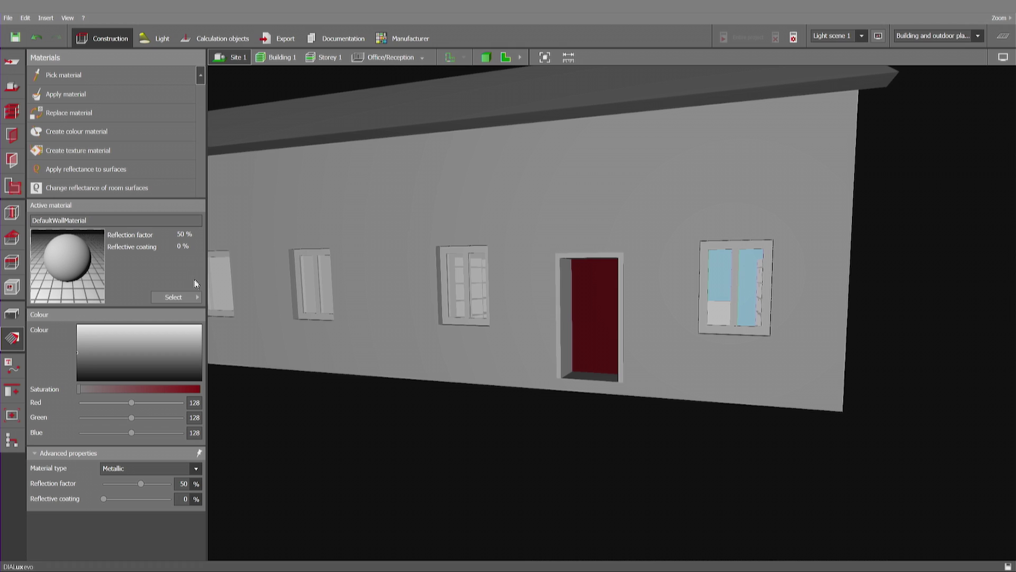
# Step: Search the material catalogue for 'stone' textures
pyautogui.click(176, 300)
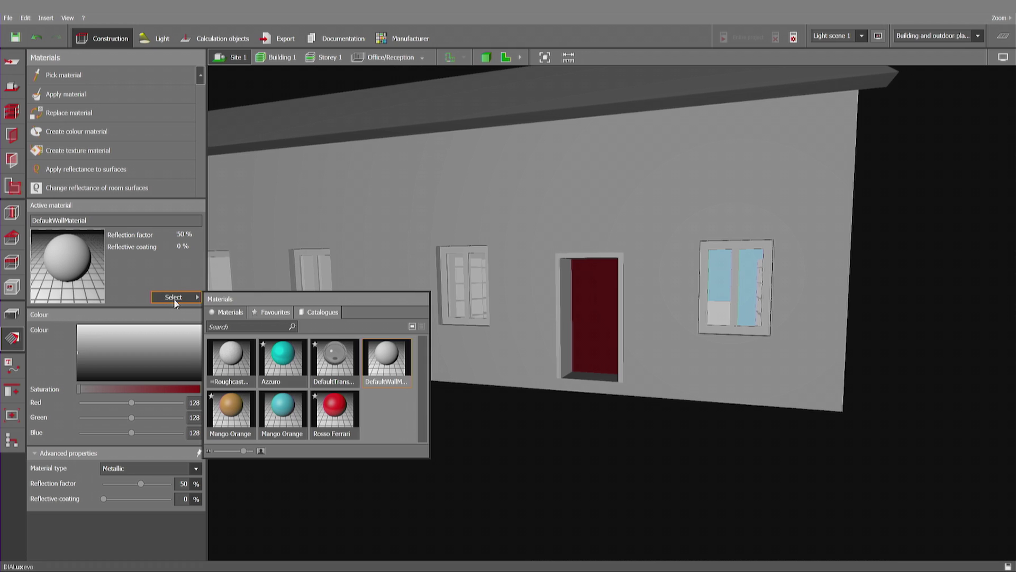
pyautogui.click(321, 314)
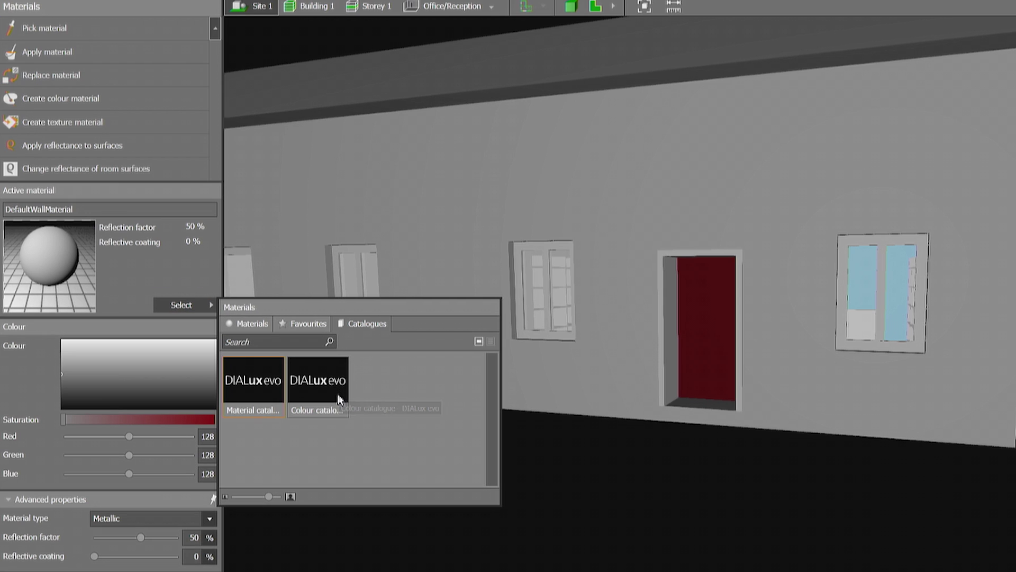
pyautogui.click(249, 382)
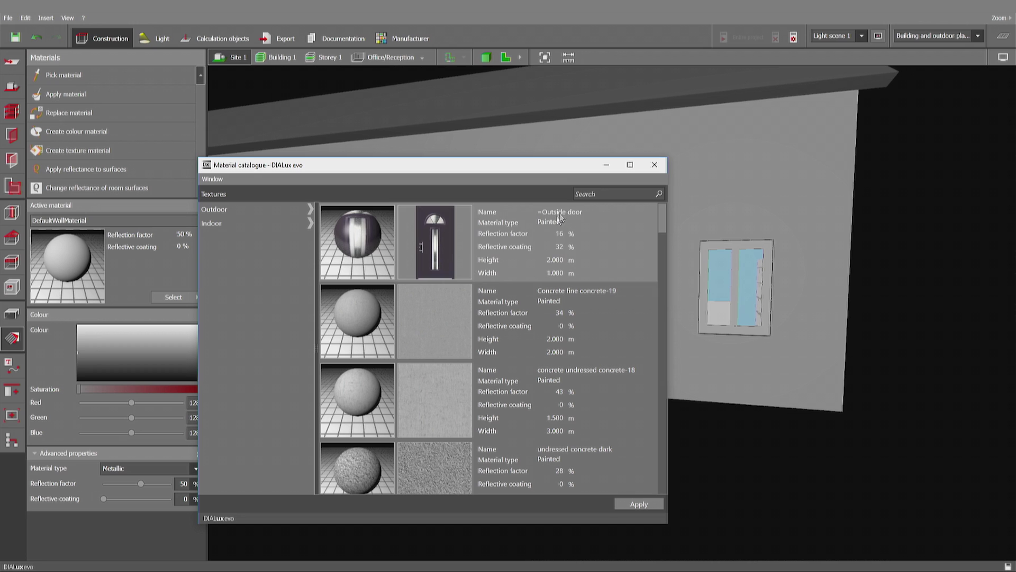
pyautogui.click(601, 194)
pyautogui.write('plas')
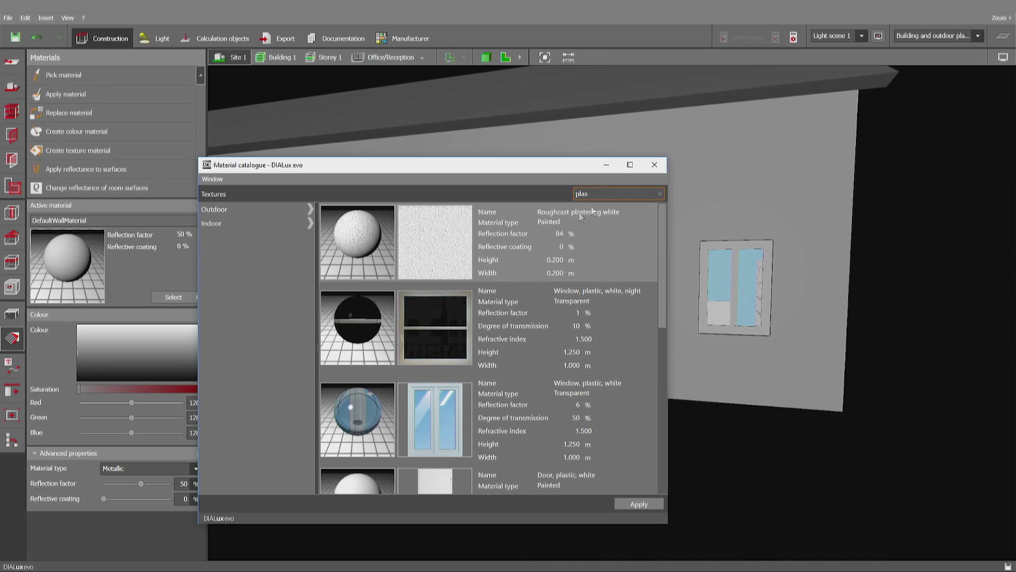
pyautogui.press('BackSpace')
pyautogui.press('BackSpace')
pyautogui.press('BackSpace')
pyautogui.write('ston')
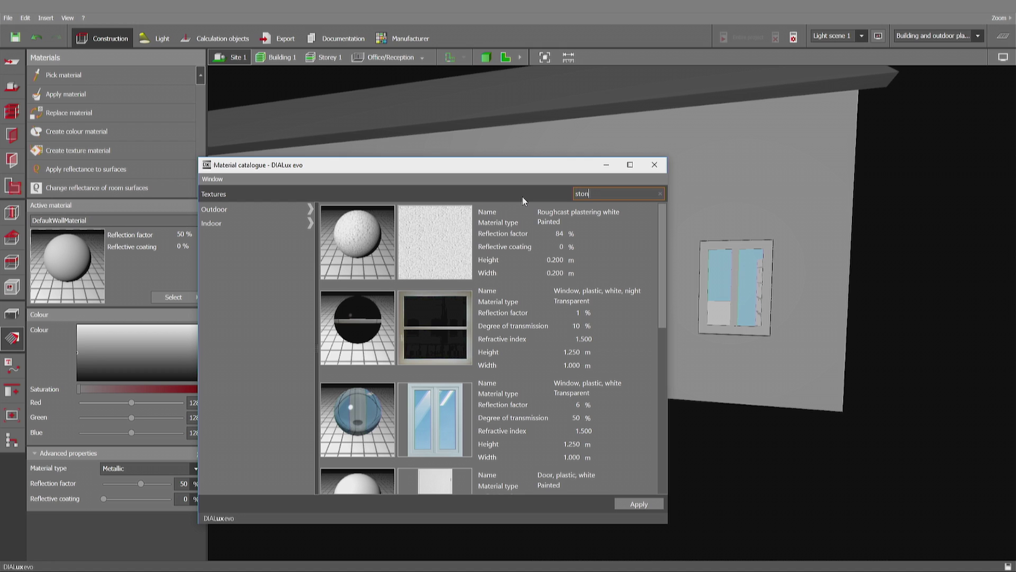
pyautogui.write('e')
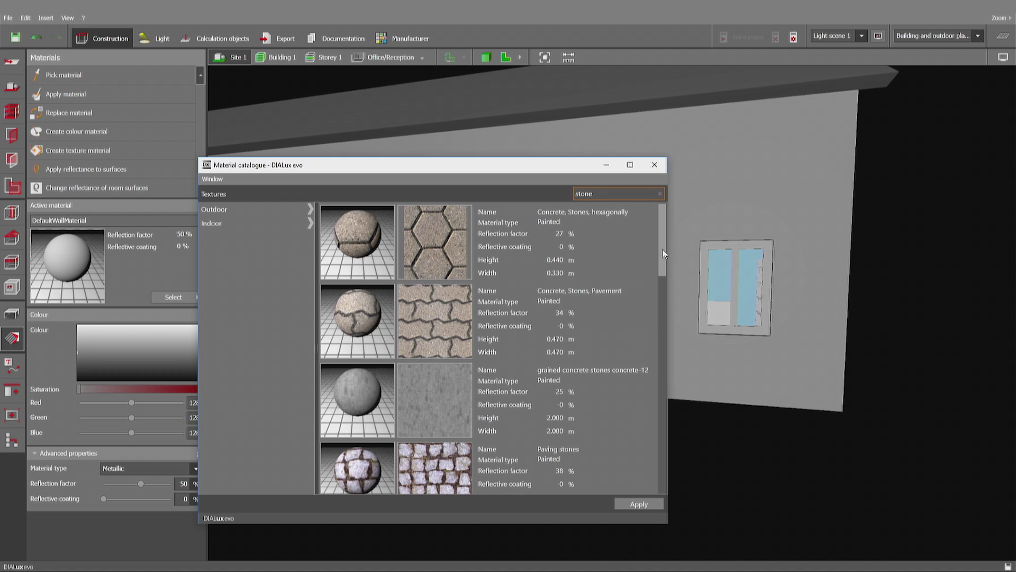
pyautogui.moveTo(673, 277); pyautogui.dragTo(670, 383)
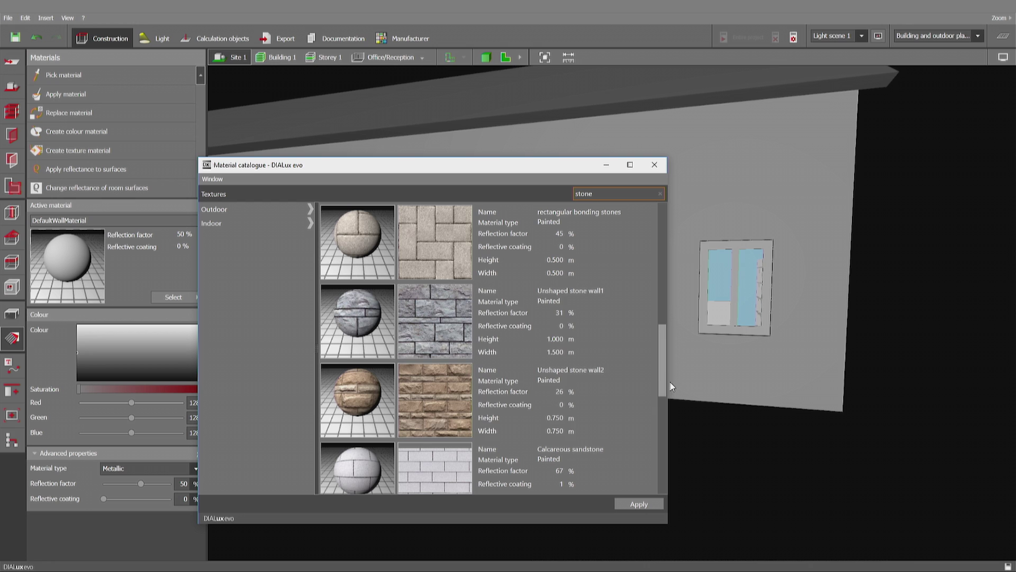
# Step: Drop Unshaped stone wall1 onto the building walls and view Storey 1 on its own
pyautogui.moveTo(348, 310); pyautogui.dragTo(755, 184)
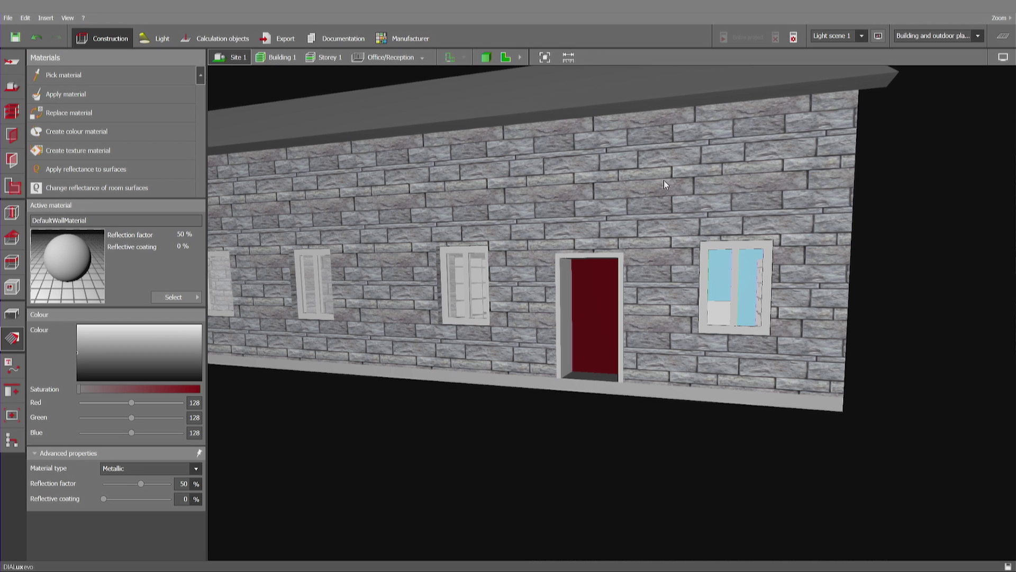
pyautogui.click(327, 61)
pyautogui.moveTo(442, 201); pyautogui.dragTo(443, 249, button='right')
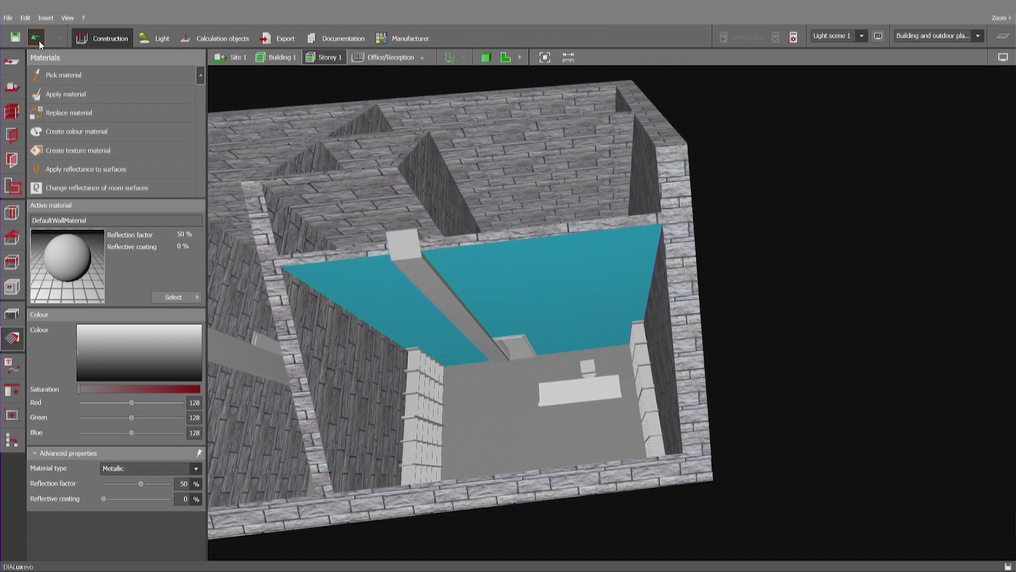
# Step: Undo the all-over stone texture and make Unshaped stone wall1 the active material
pyautogui.click(40, 40)
pyautogui.moveTo(490, 356)
pyautogui.mouseDown(button='right')
pyautogui.moveTo(487, 288)
pyautogui.moveTo(417, 285)
pyautogui.mouseUp(button='right')
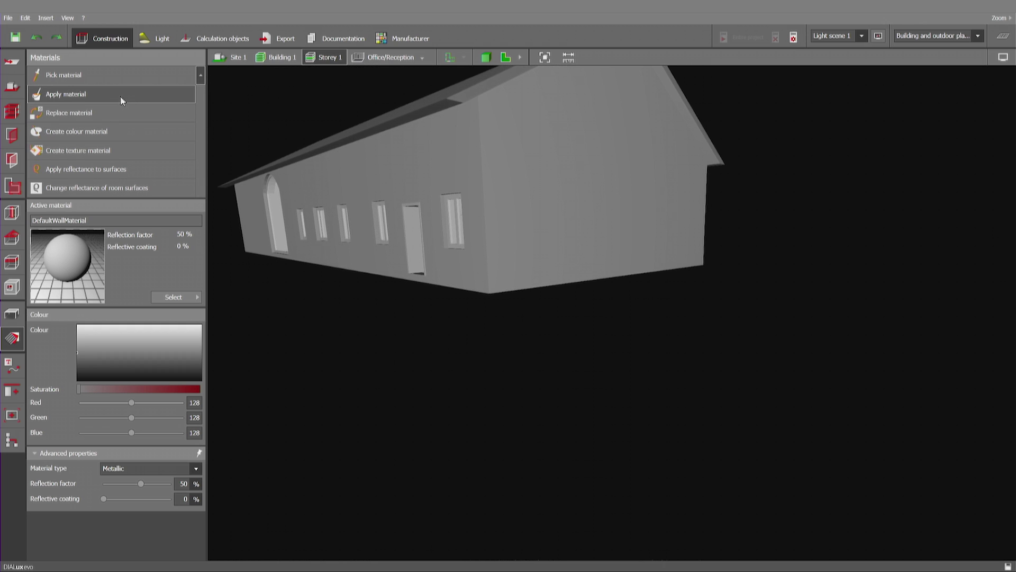
pyautogui.click(193, 298)
pyautogui.click(231, 312)
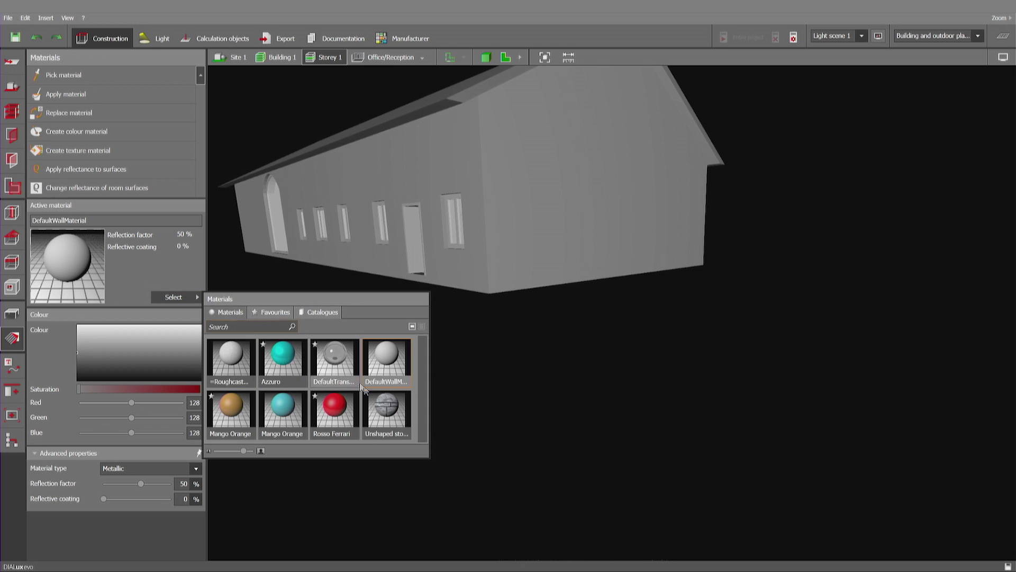
pyautogui.click(393, 416)
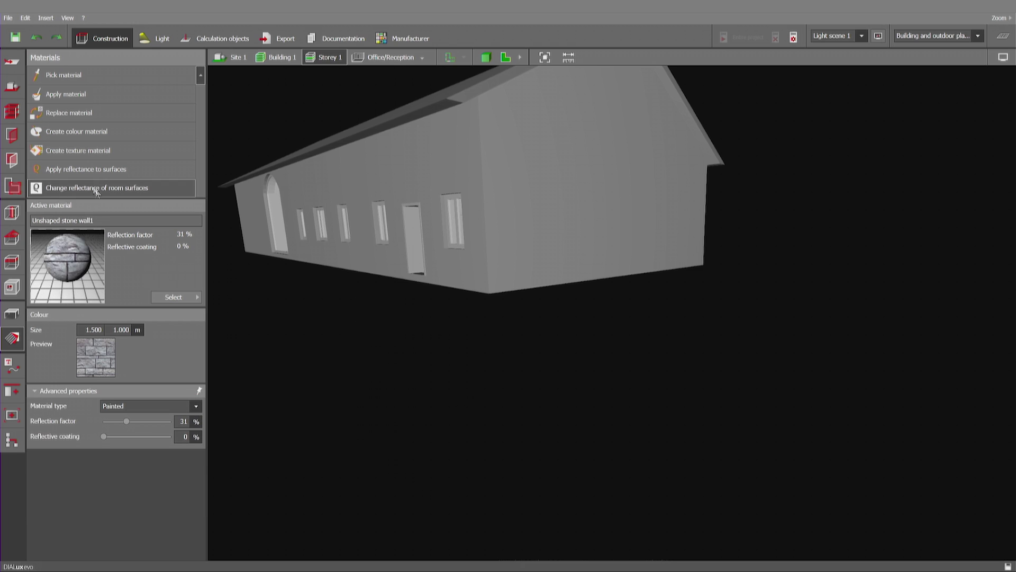
# Step: Apply the stone texture to the gable end and the long side wall
pyautogui.click(77, 95)
pyautogui.click(551, 141)
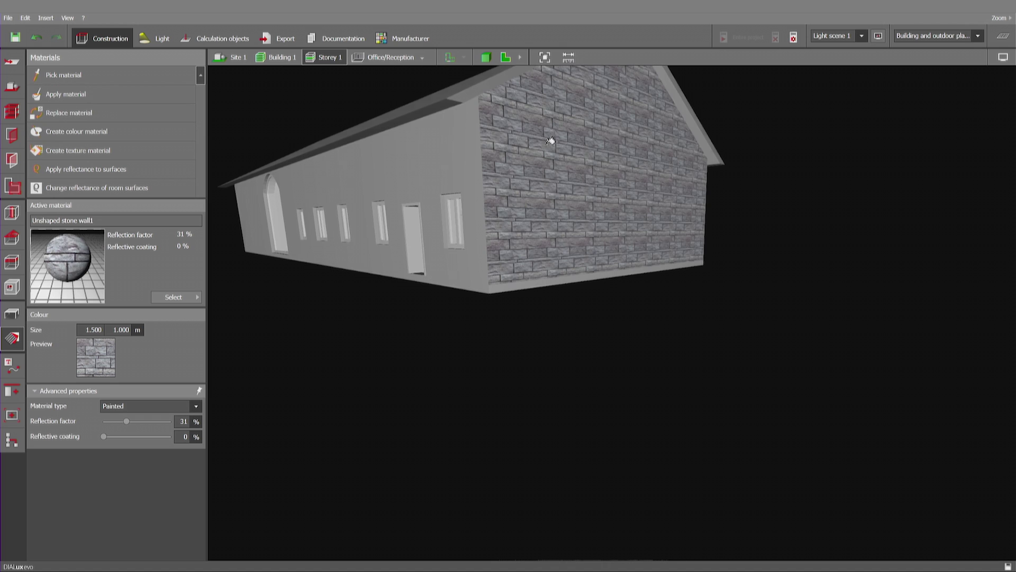
pyautogui.click(480, 151)
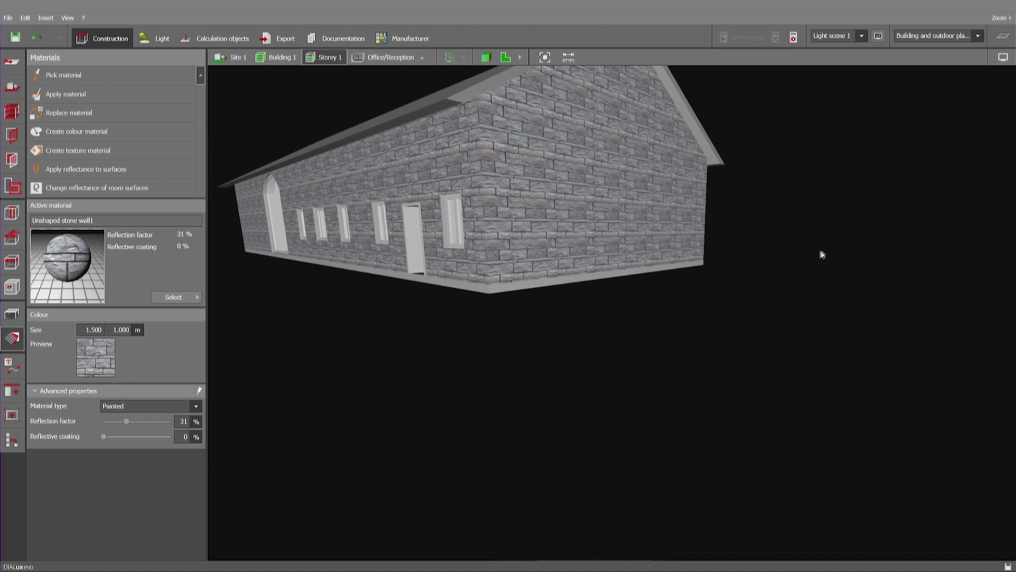
pyautogui.moveTo(822, 254)
pyautogui.mouseDown(button='right')
pyautogui.moveTo(962, 269)
pyautogui.moveTo(599, 268)
pyautogui.mouseUp(button='right')
pyautogui.moveTo(792, 281)
pyautogui.mouseDown(button='right')
pyautogui.moveTo(721, 281)
pyautogui.moveTo(812, 288)
pyautogui.moveTo(612, 323)
pyautogui.mouseUp(button='right')
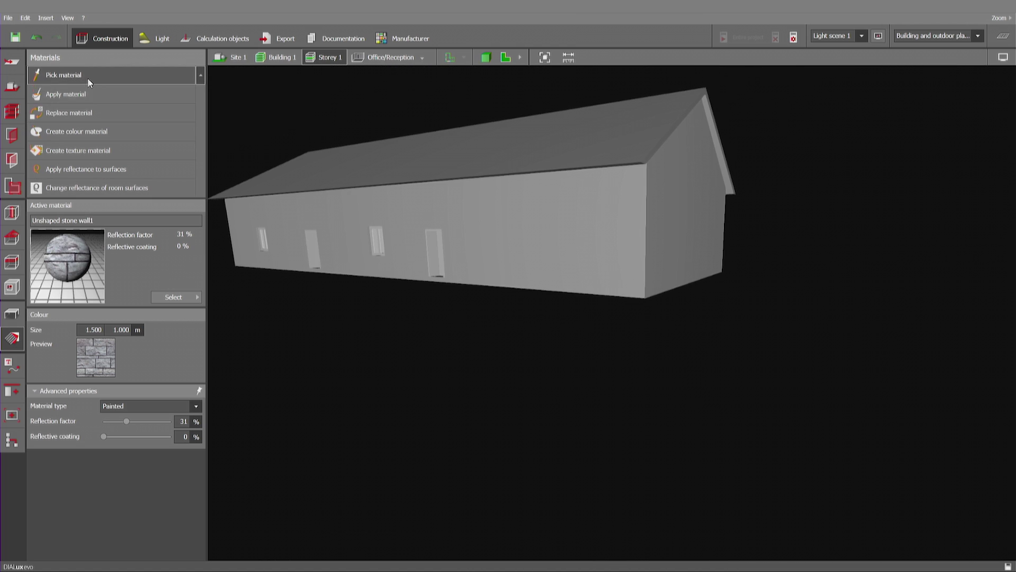
# Step: Apply the stone texture to the remaining gable end and the long front wall
pyautogui.click(101, 95)
pyautogui.click(667, 208)
pyautogui.click(471, 192)
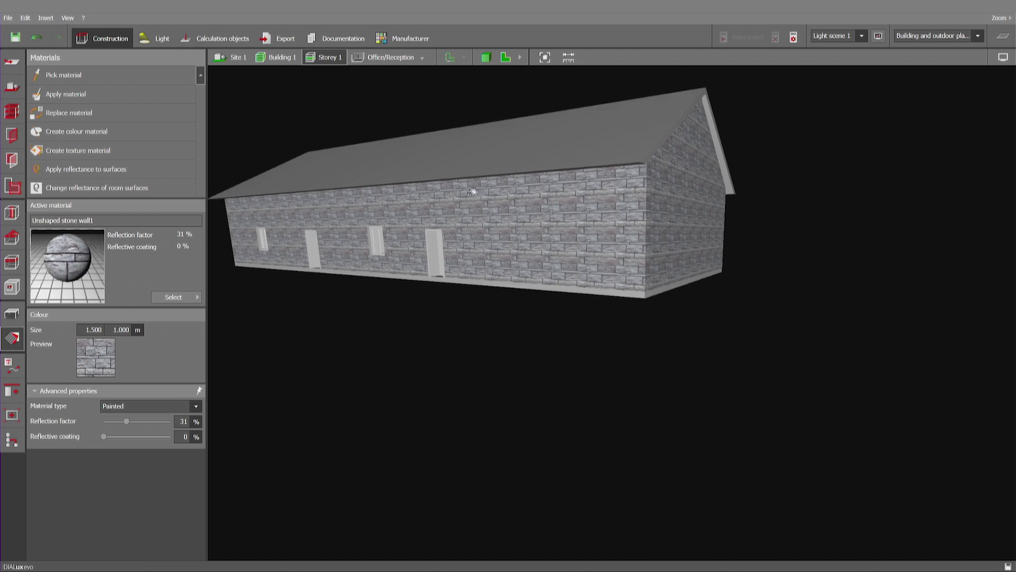
# Step: Make DefaultWallMaterial the active material again
pyautogui.click(174, 297)
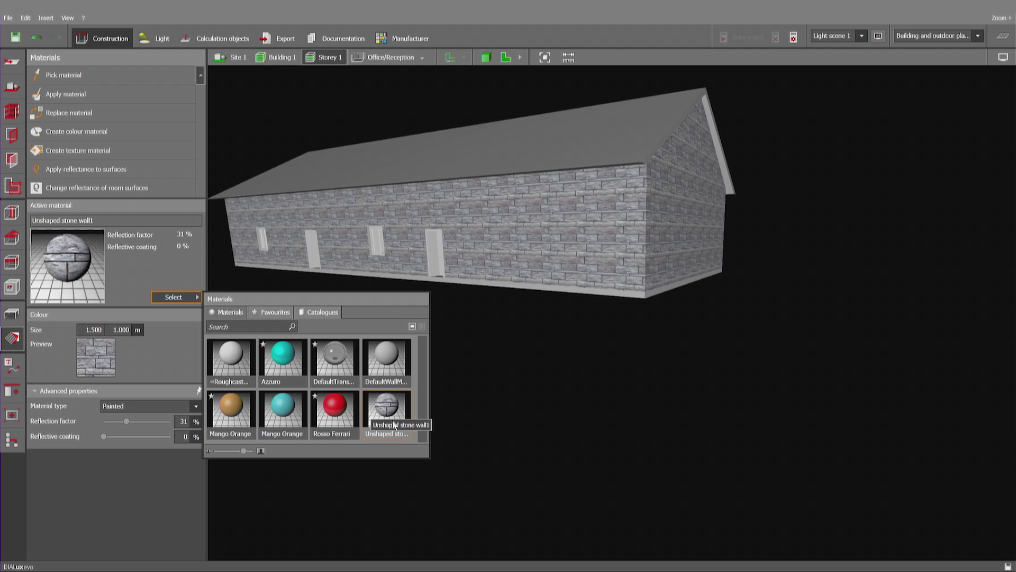
pyautogui.click(386, 357)
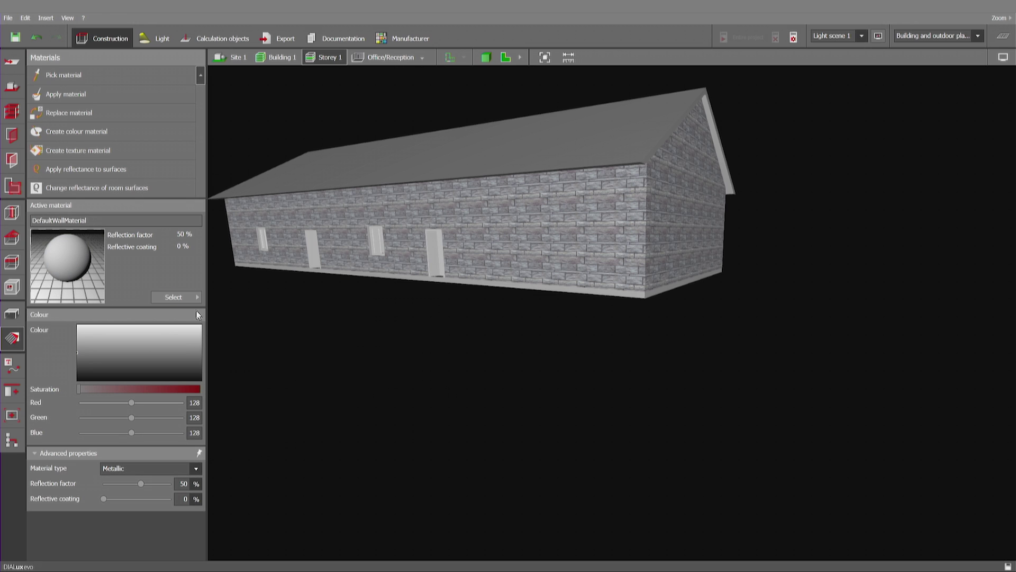
pyautogui.click(188, 300)
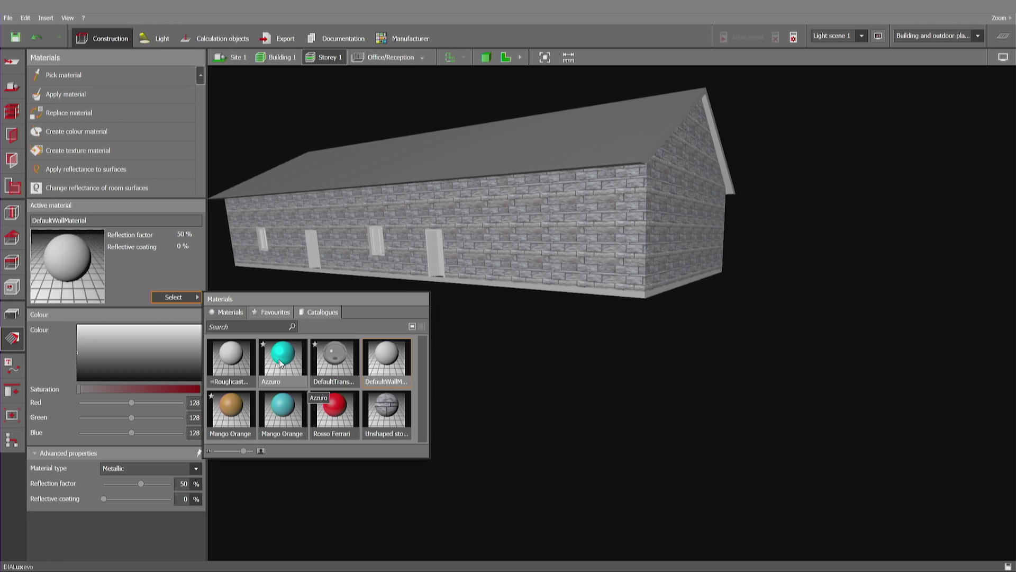
# Step: Clear the catalogue search and pick Concave tile from Outdoor > Roof coverings
pyautogui.click(322, 312)
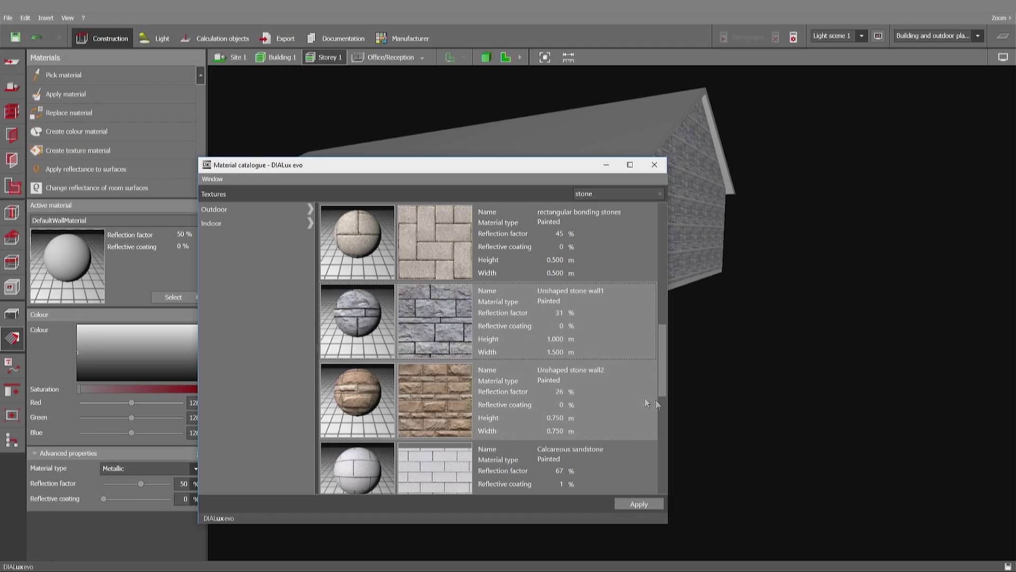
pyautogui.doubleClick(584, 194)
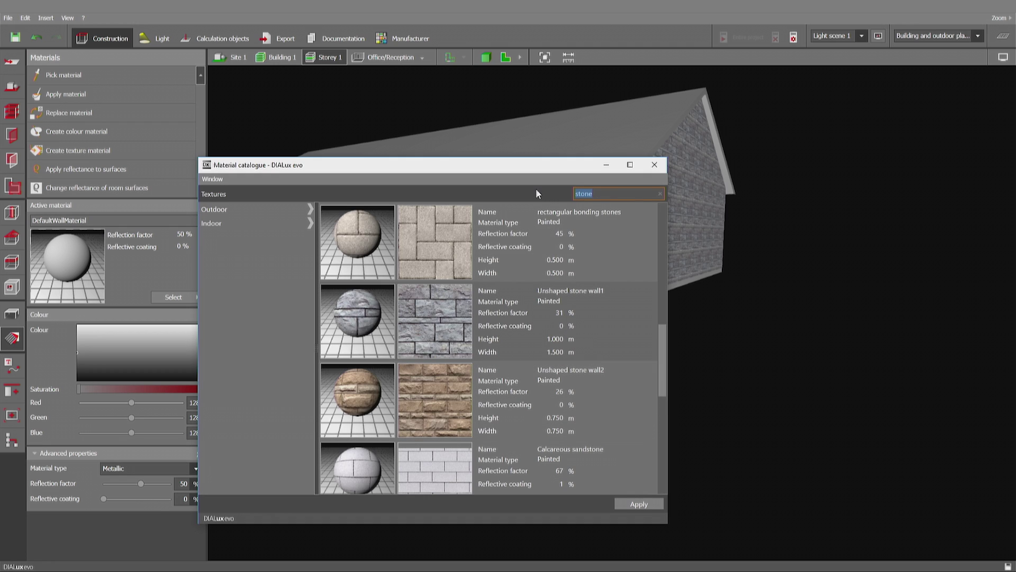
pyautogui.press('BackSpace')
pyautogui.click(214, 210)
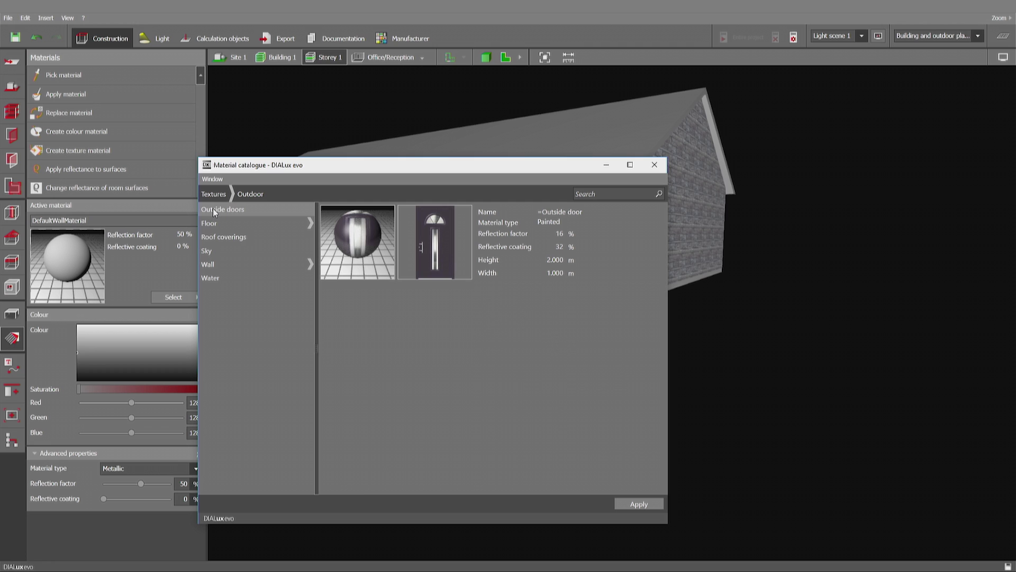
pyautogui.click(224, 238)
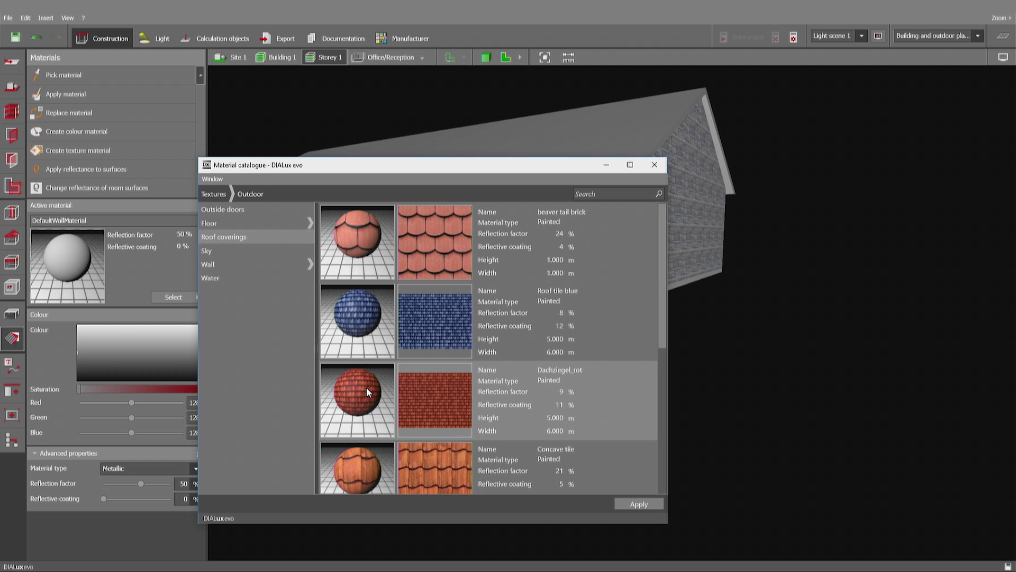
pyautogui.scroll(-1, 368, 395)
pyautogui.click(369, 401)
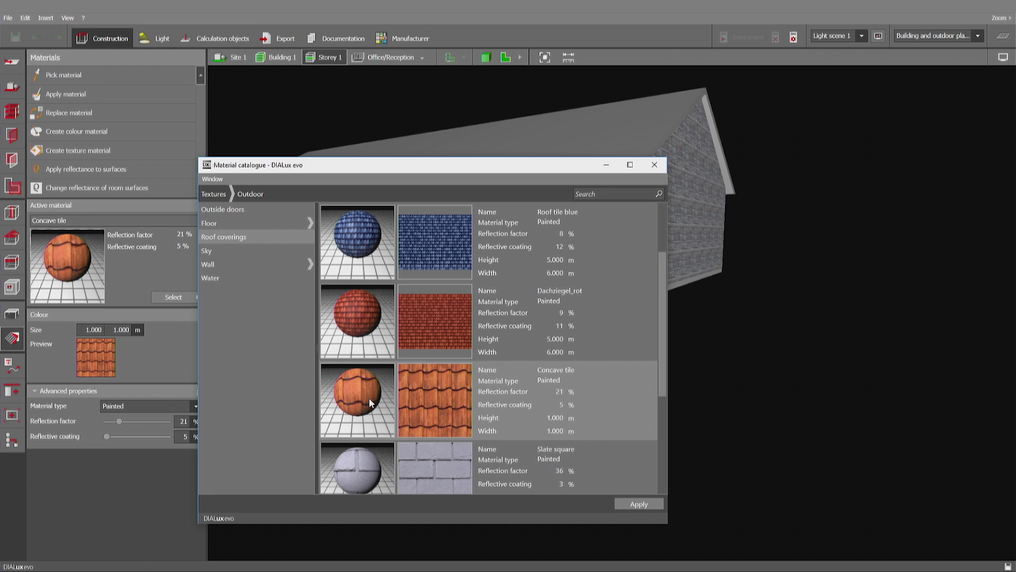
pyautogui.doubleClick(370, 398)
# Step: Apply Concave tile to both roof slopes and orbit to view the roof from above
pyautogui.click(413, 325)
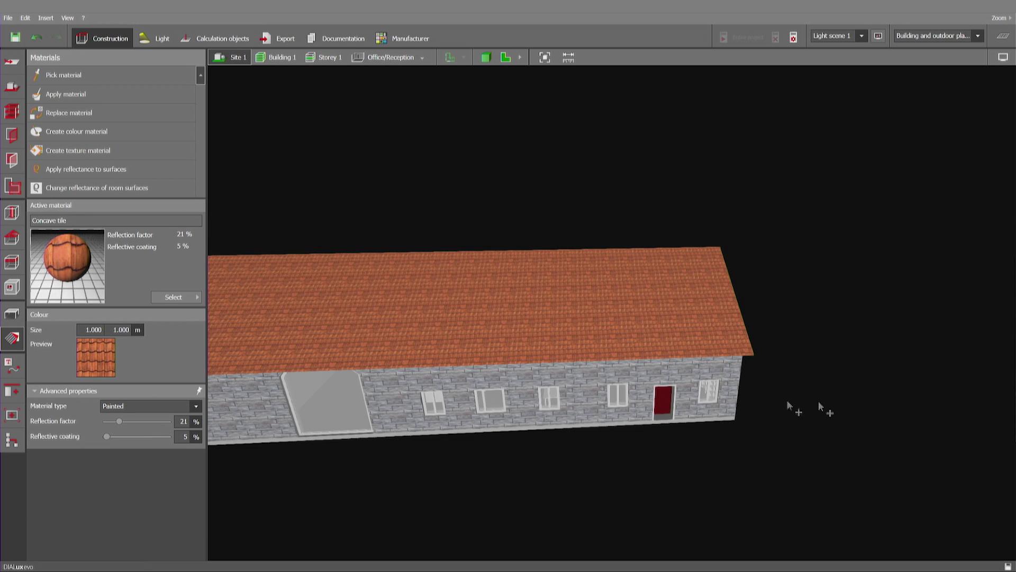
pyautogui.moveTo(789, 408)
pyautogui.mouseDown(button='right')
pyautogui.moveTo(874, 442)
pyautogui.moveTo(745, 471)
pyautogui.mouseUp(button='right')
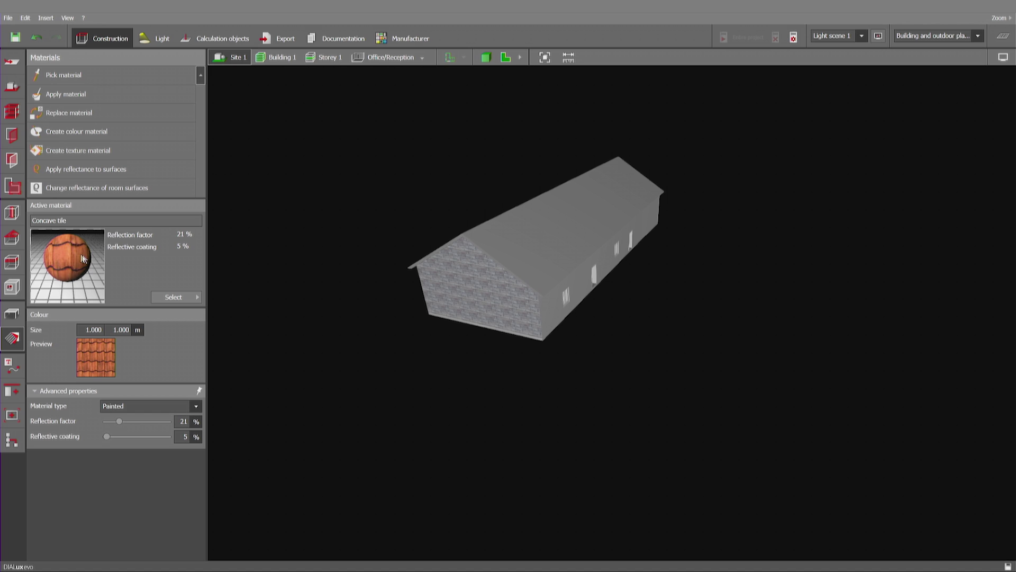
pyautogui.click(537, 278)
pyautogui.moveTo(351, 286)
pyautogui.mouseDown(button='right')
pyautogui.moveTo(444, 299)
pyautogui.moveTo(535, 288)
pyautogui.moveTo(540, 257)
pyautogui.moveTo(524, 231)
pyautogui.mouseUp(button='right')
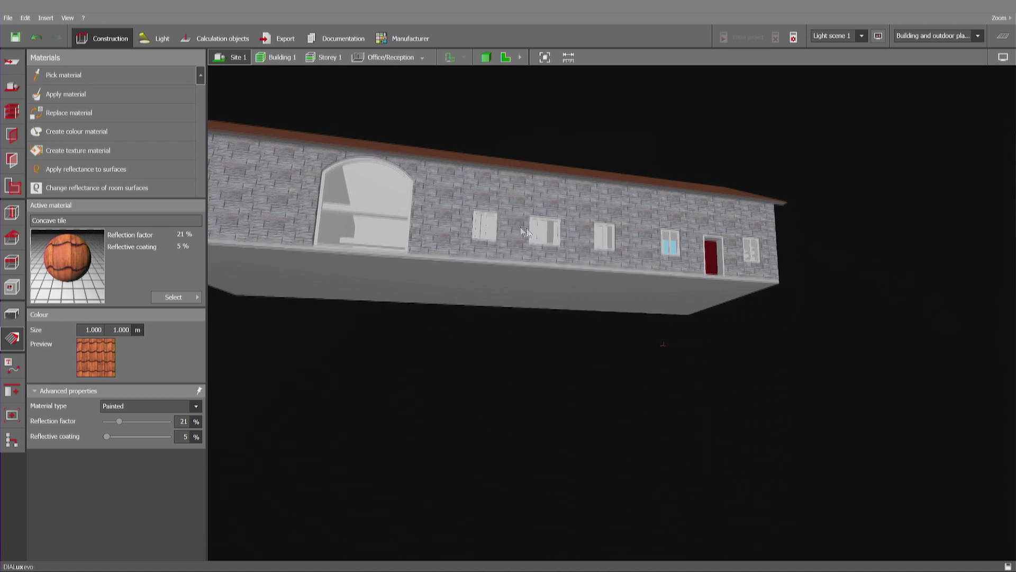
pyautogui.moveTo(592, 216)
pyautogui.mouseDown(button='right')
pyautogui.moveTo(593, 246)
pyautogui.moveTo(549, 286)
pyautogui.moveTo(506, 289)
pyautogui.mouseUp(button='right')
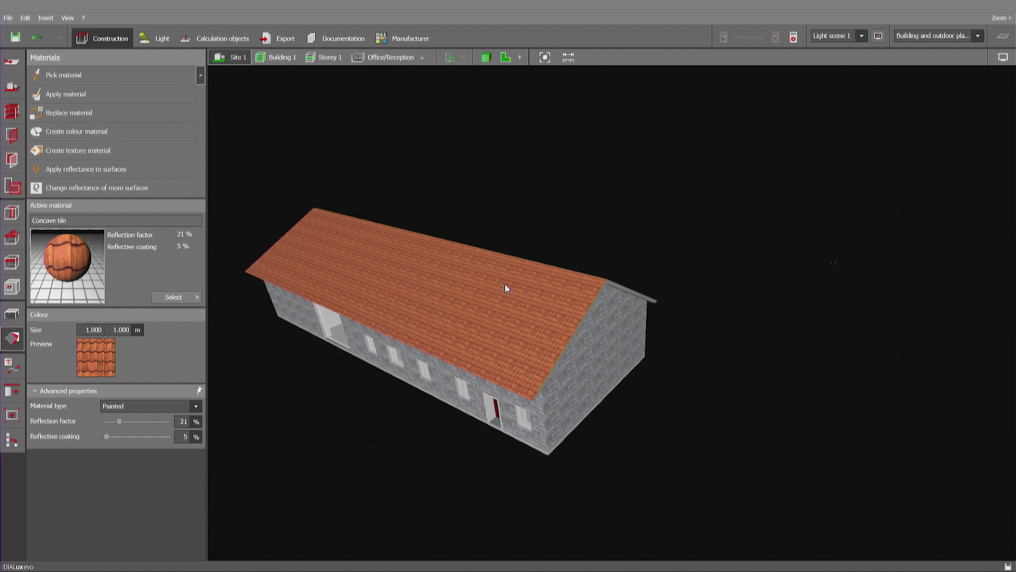